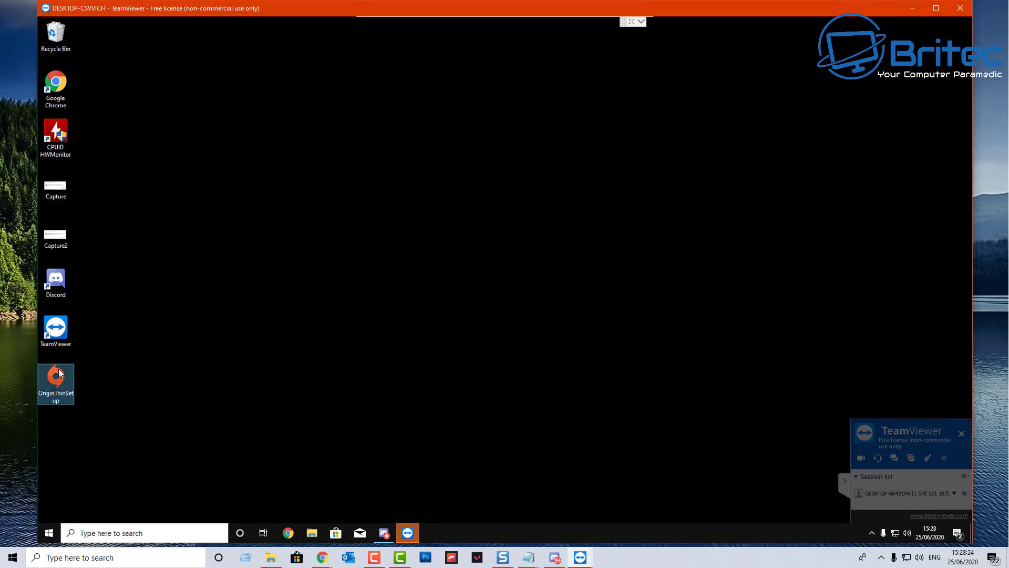
- Launch OriginThinSetup twice, dismissing the missing MSVCP140.dll and VCRUNTIME140.dll errors each time
{"action": "mouse_move", "coordinate": [60, 372]}
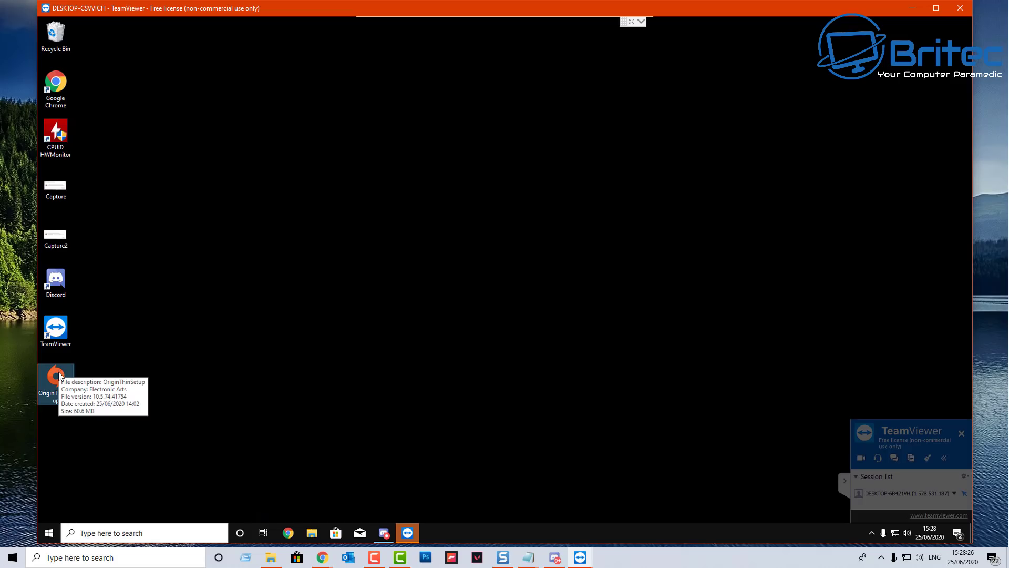
{"action": "double_click", "coordinate": [59, 375]}
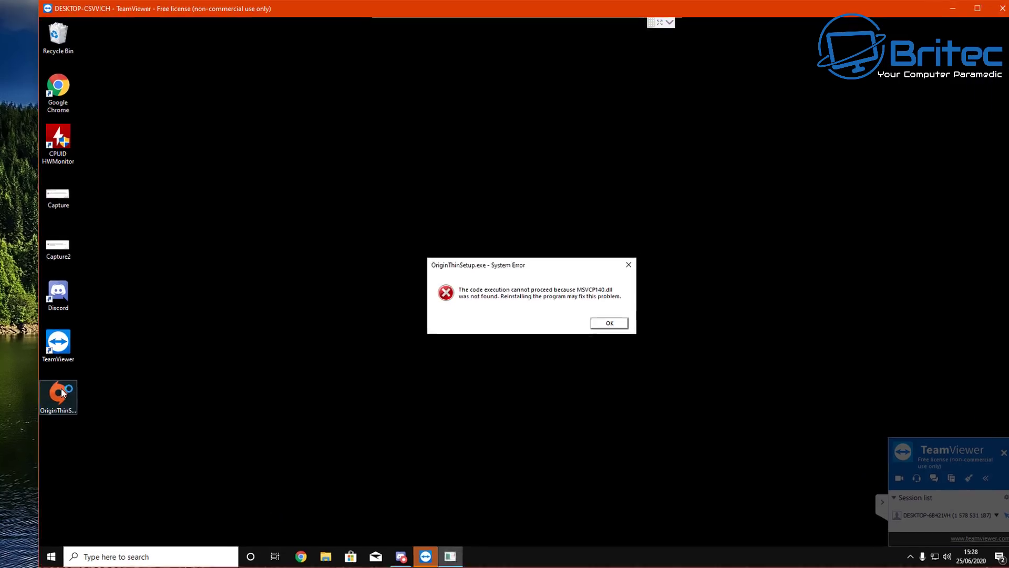
{"action": "left_click", "coordinate": [812, 438]}
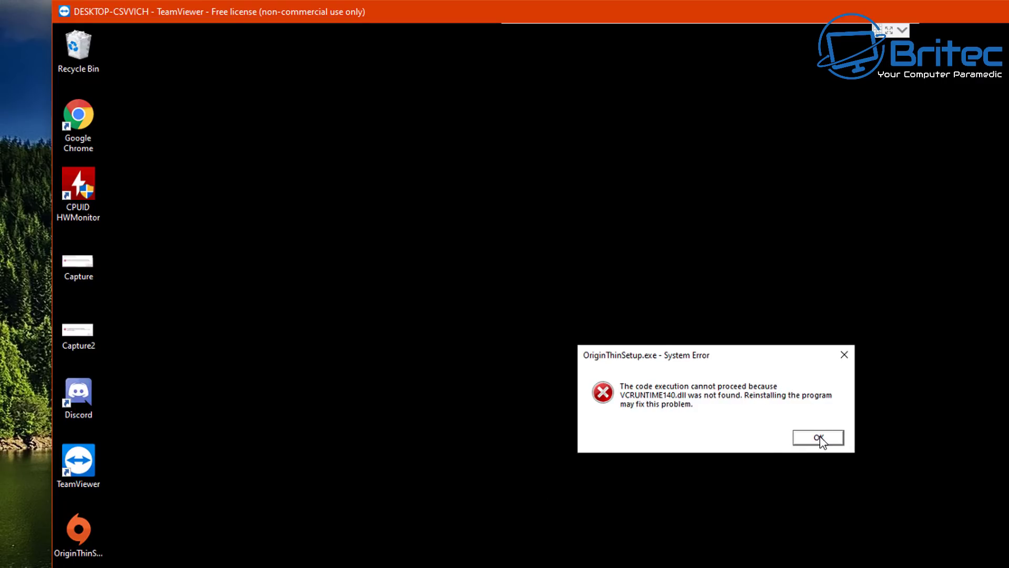
{"action": "left_click", "coordinate": [823, 440]}
{"action": "double_click", "coordinate": [86, 517]}
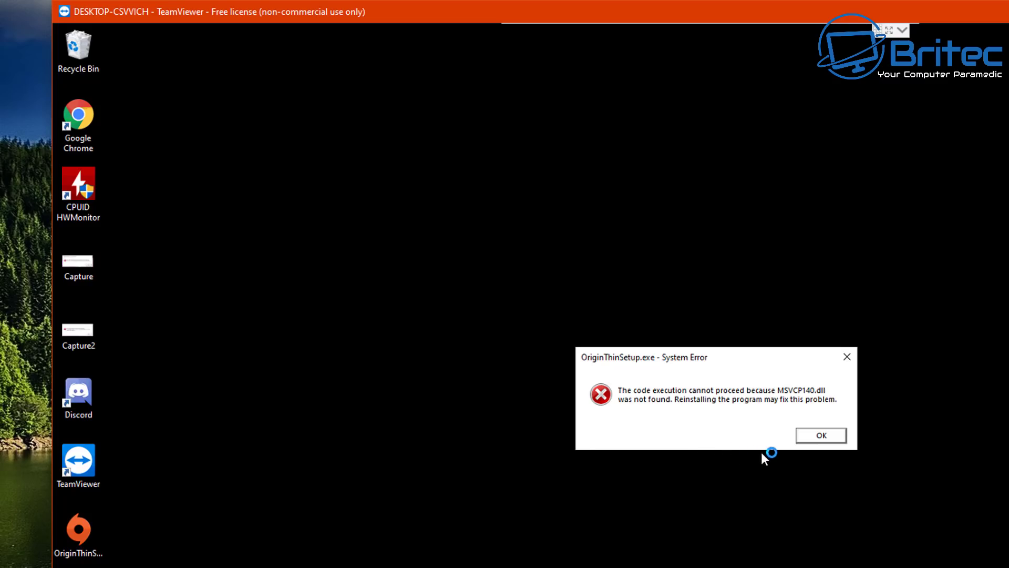
{"action": "left_click", "coordinate": [819, 436]}
{"action": "left_click", "coordinate": [816, 435]}
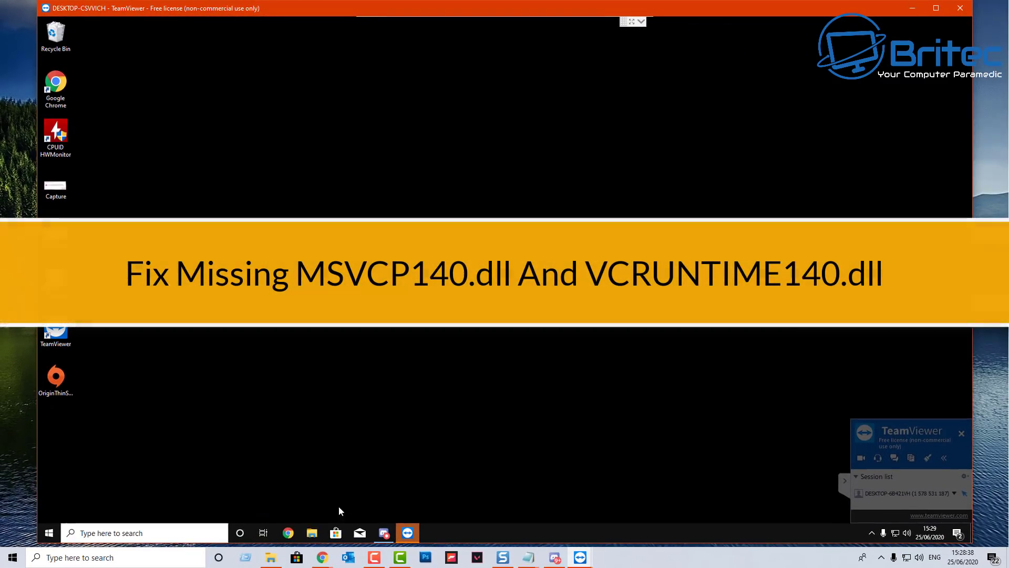
- Open a maximized Chrome window and go to the pasted .NET Framework download address
{"action": "left_click", "coordinate": [288, 532]}
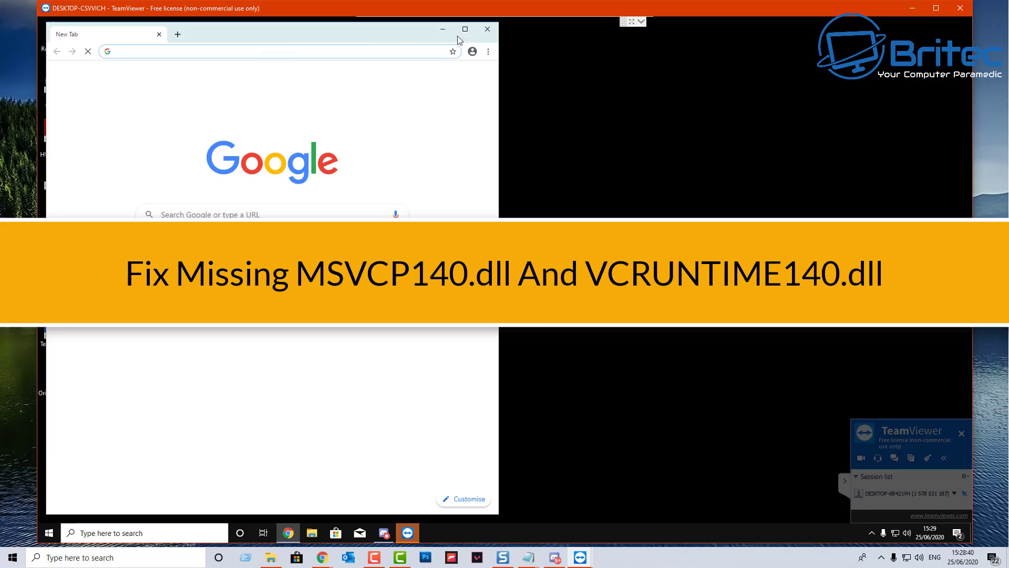
{"action": "left_click", "coordinate": [457, 36]}
{"action": "right_click", "coordinate": [221, 40]}
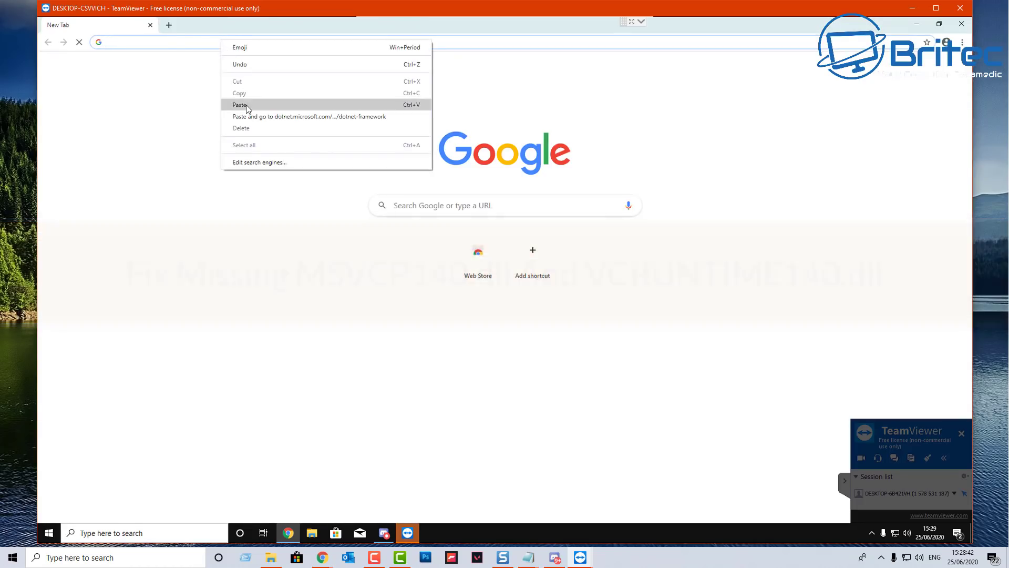
{"action": "left_click", "coordinate": [247, 105]}
{"action": "key", "text": "Return"}
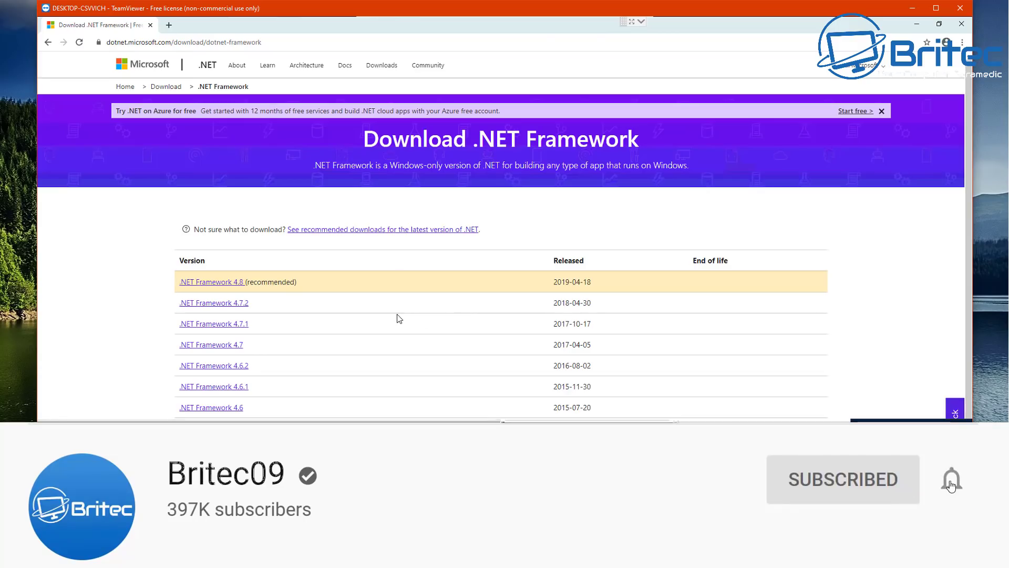
- Download and run the .NET Framework 4.8 runtime installer, approving its permission prompt
{"action": "left_click", "coordinate": [221, 283]}
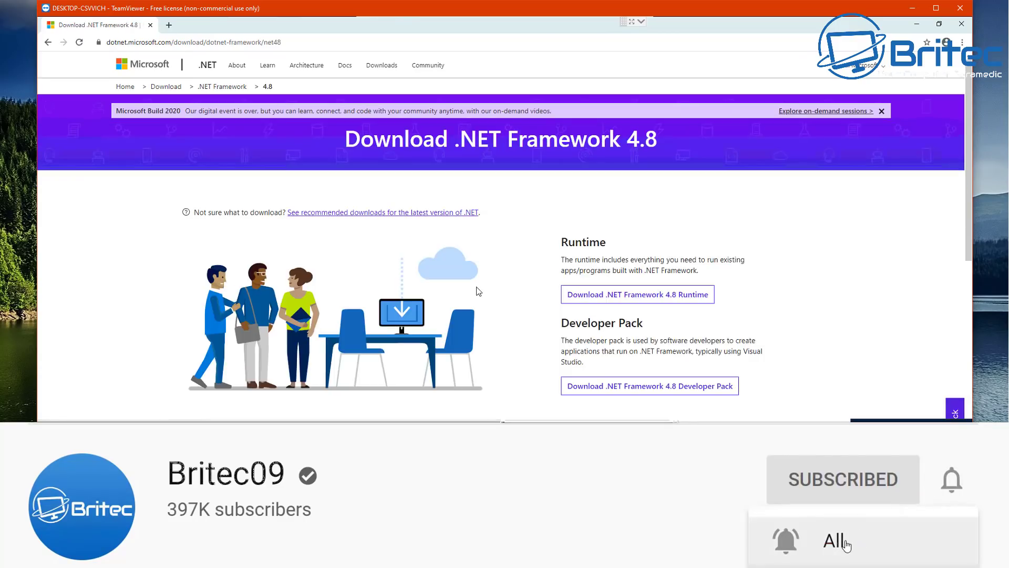
{"action": "left_click", "coordinate": [601, 298]}
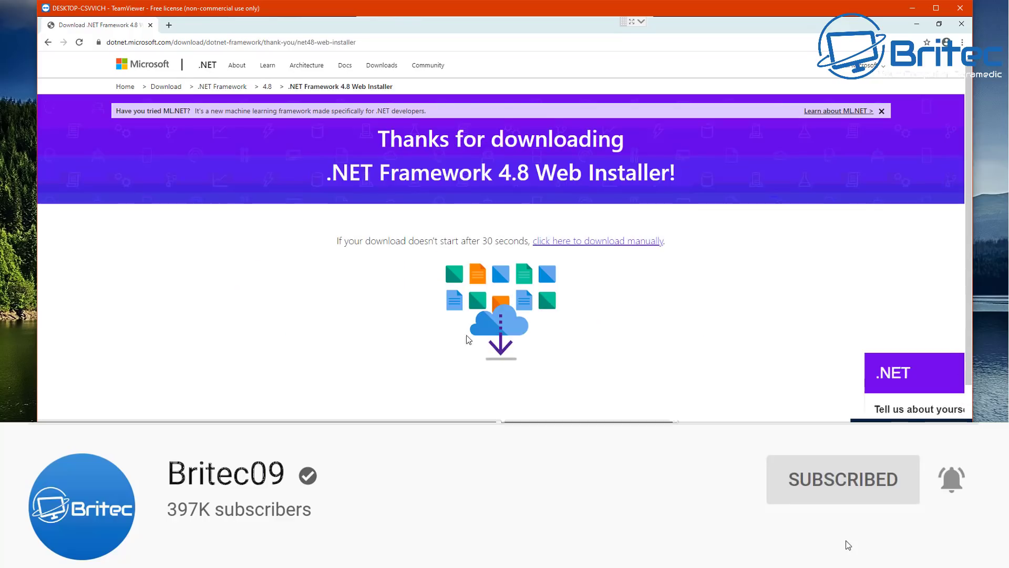
{"action": "left_click", "coordinate": [116, 514]}
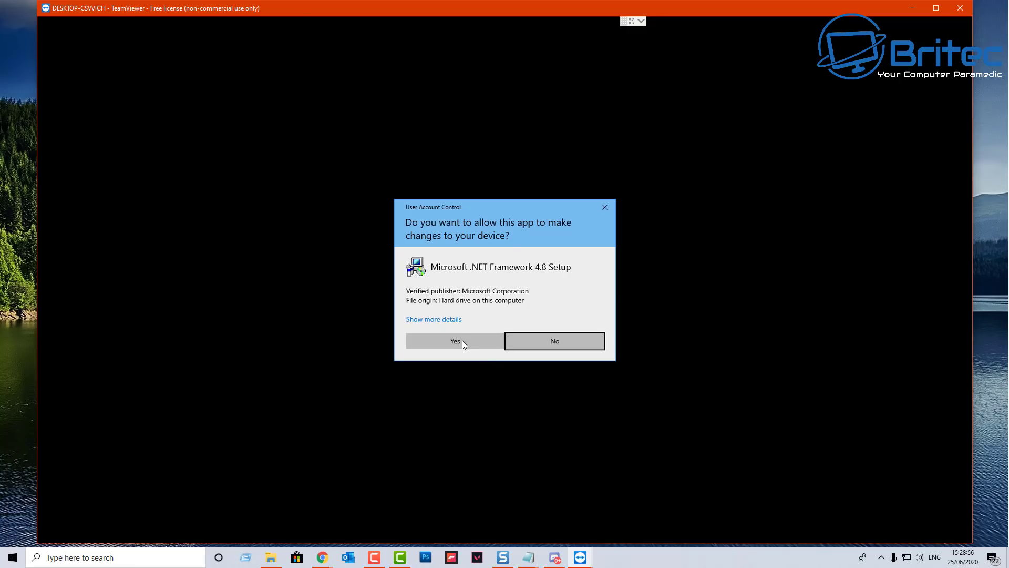
{"action": "left_click", "coordinate": [455, 341]}
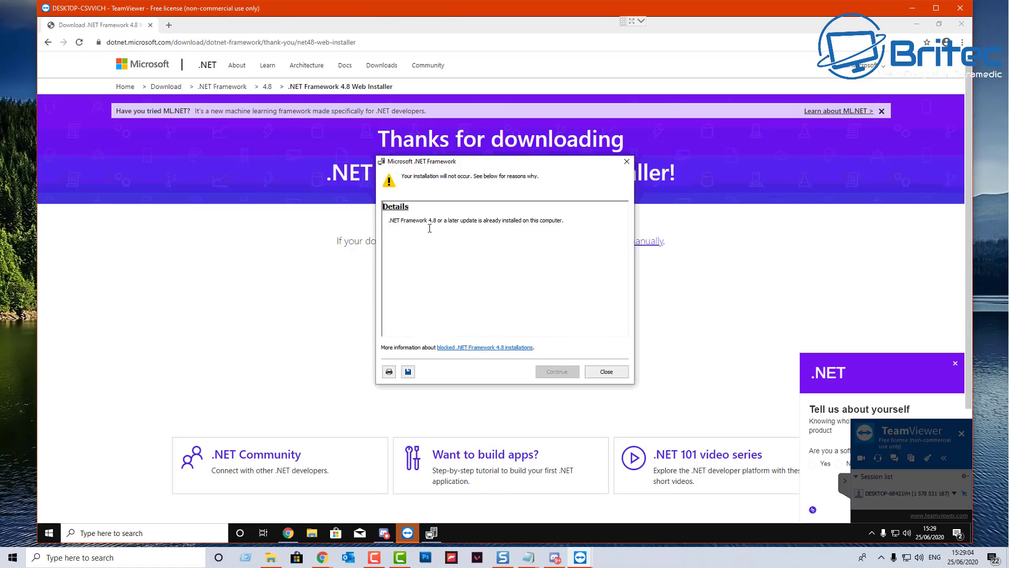
- Close the already-installed notice, return to the version list and download the .NET Framework 3.5 SP1 runtime
{"action": "left_click", "coordinate": [605, 374]}
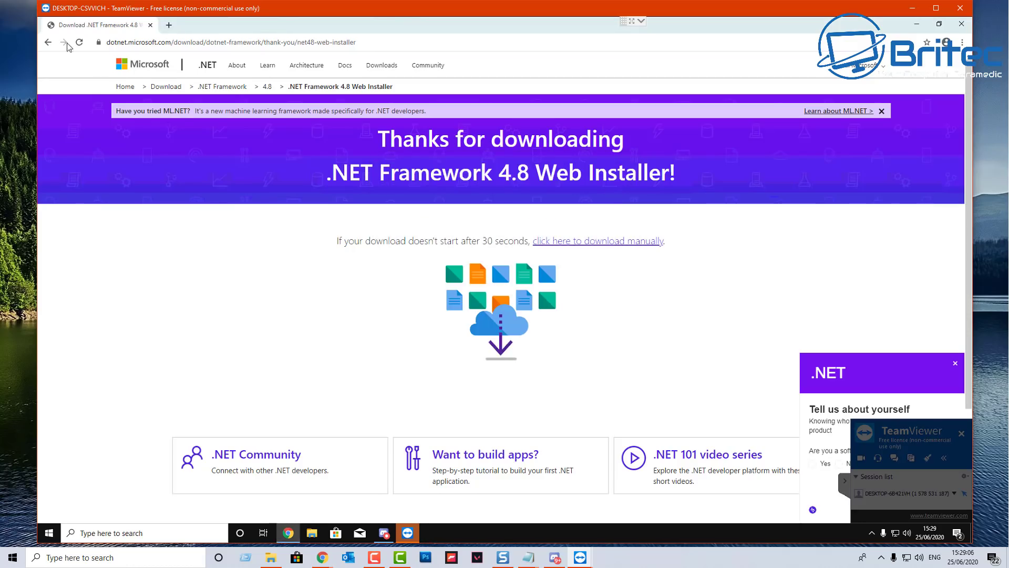
{"action": "left_click", "coordinate": [48, 43]}
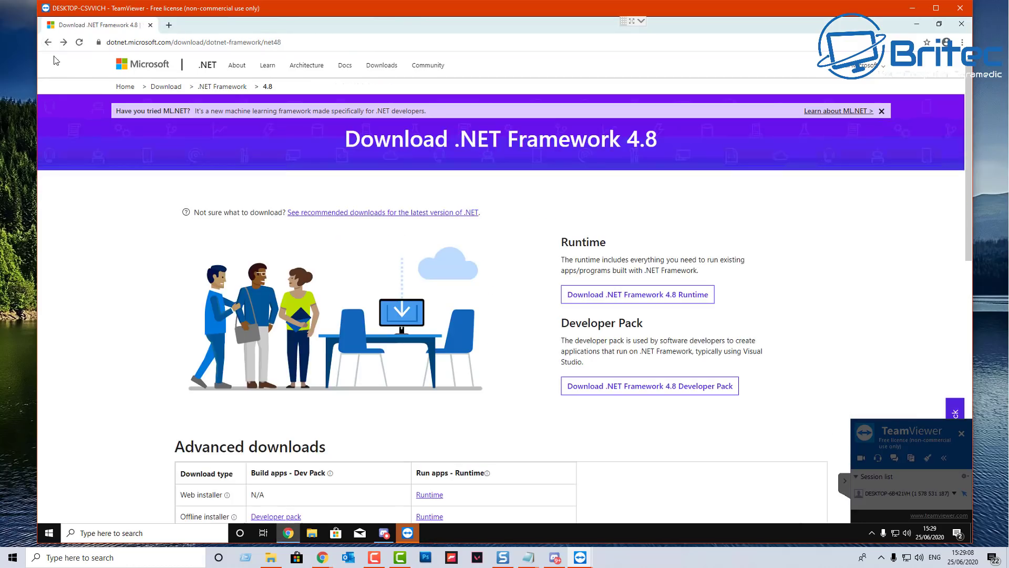
{"action": "left_click", "coordinate": [48, 43]}
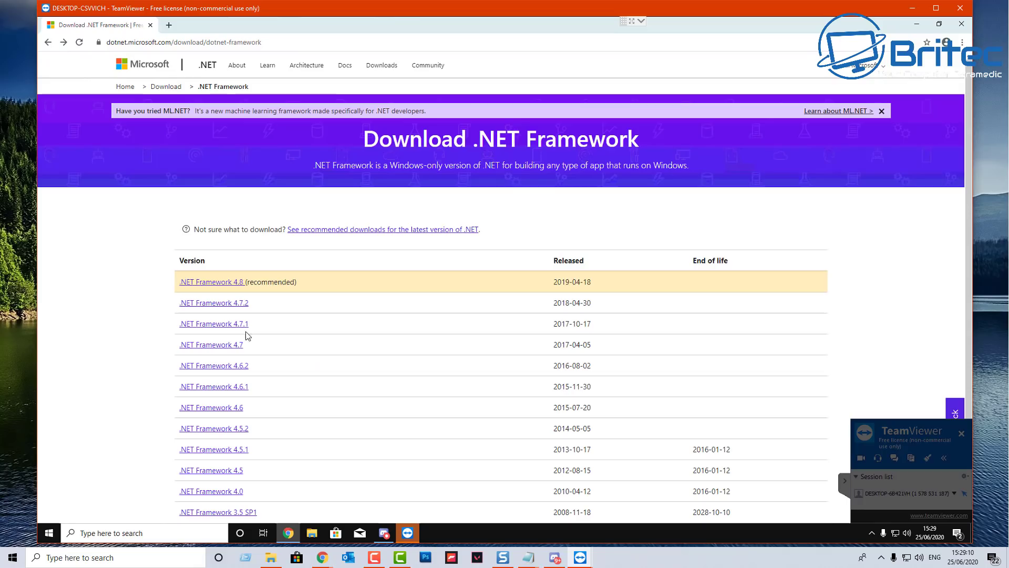
{"action": "scroll", "coordinate": [293, 373], "scroll_direction": "down", "scroll_amount": 2}
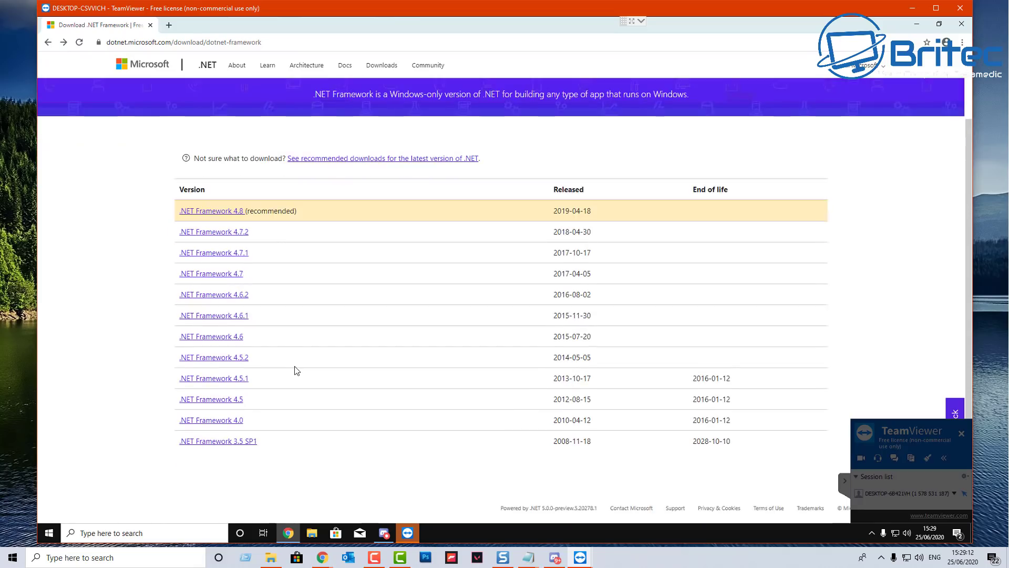
{"action": "left_click", "coordinate": [237, 442]}
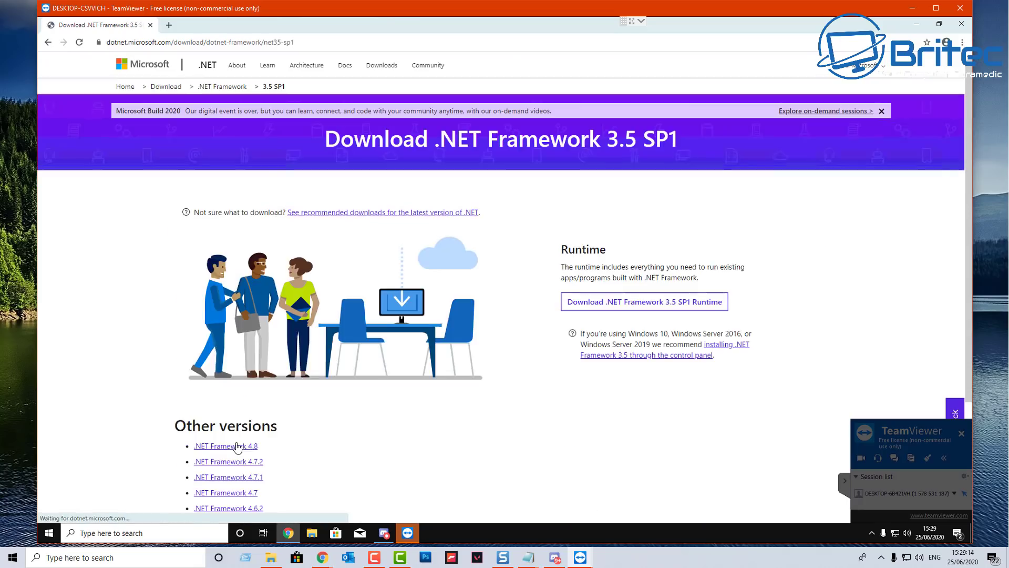
{"action": "left_click", "coordinate": [569, 300]}
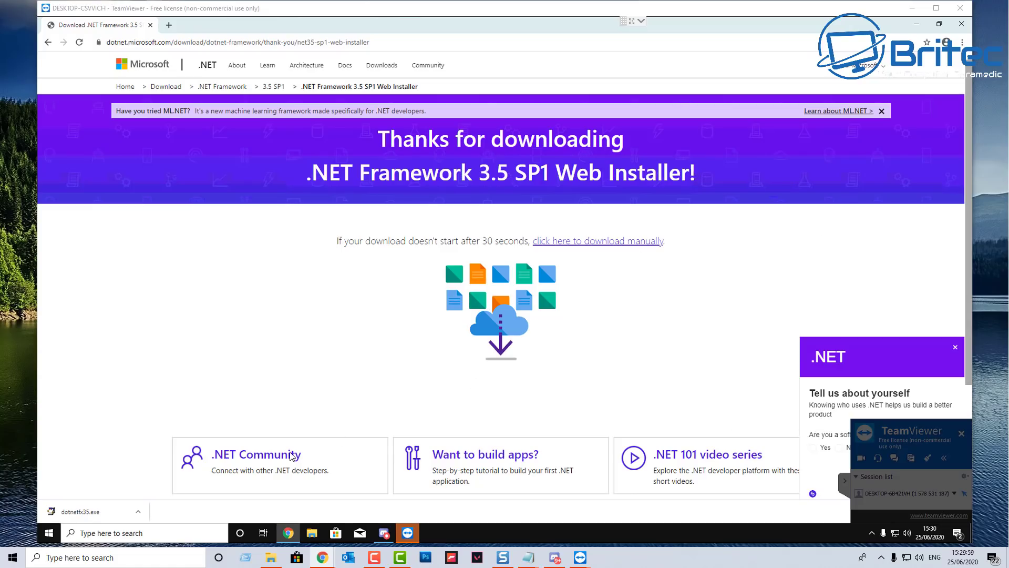
- Run the 3.5 SP1 installer and let Windows Features download and install .NET Framework 3.5
{"action": "left_click", "coordinate": [77, 512]}
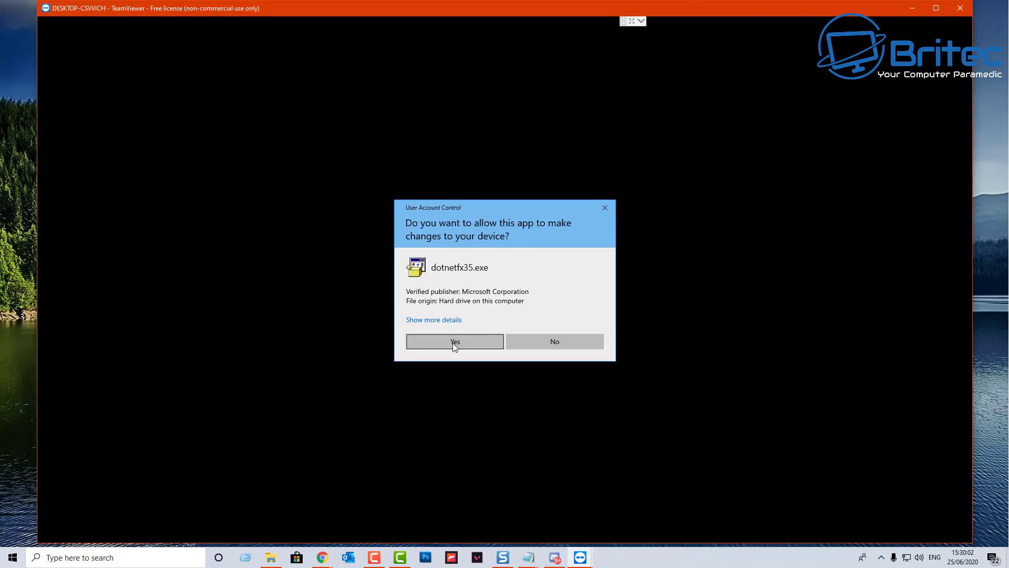
{"action": "left_click", "coordinate": [453, 343]}
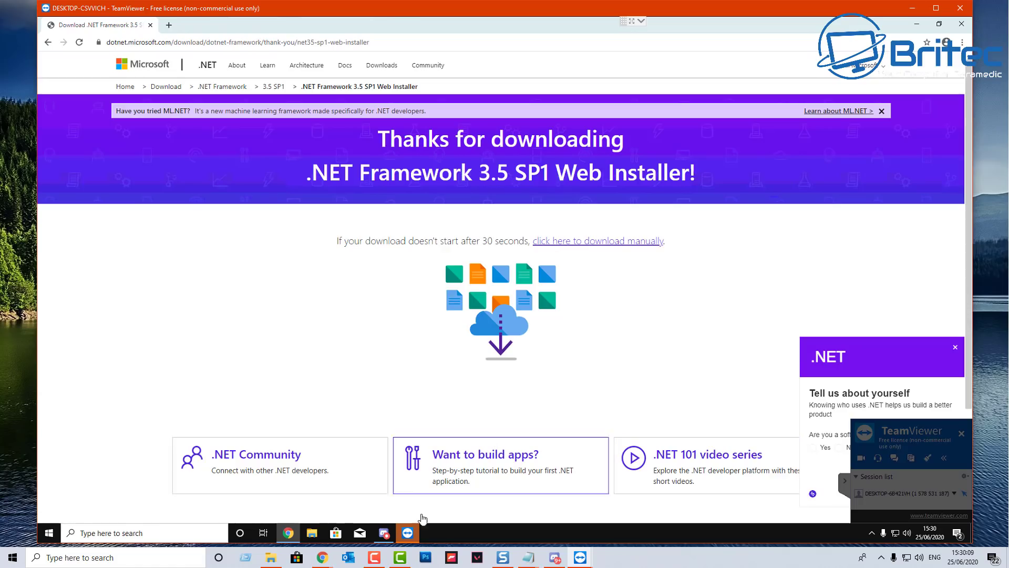
{"action": "left_click", "coordinate": [430, 284]}
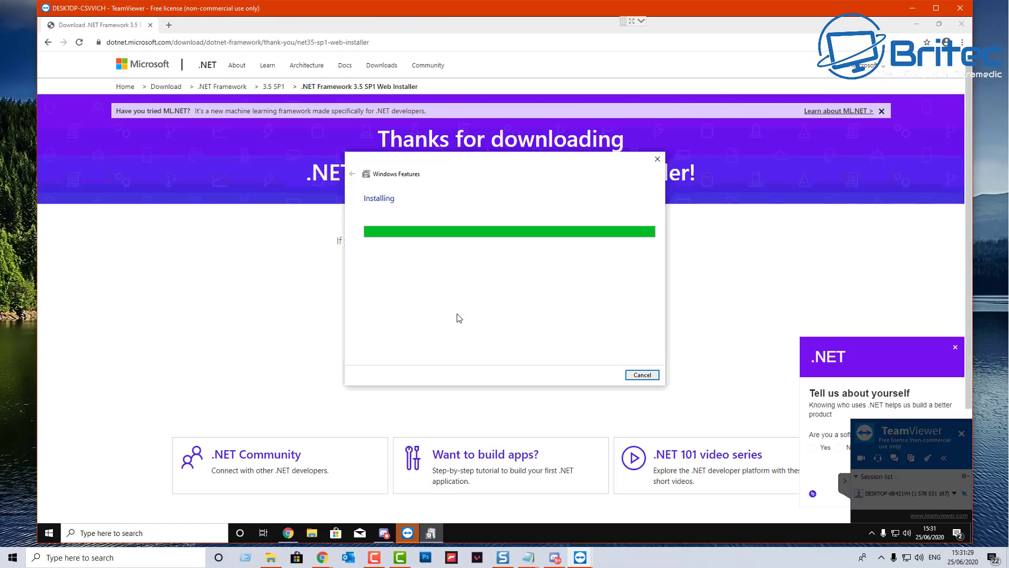
{"action": "left_click", "coordinate": [643, 375]}
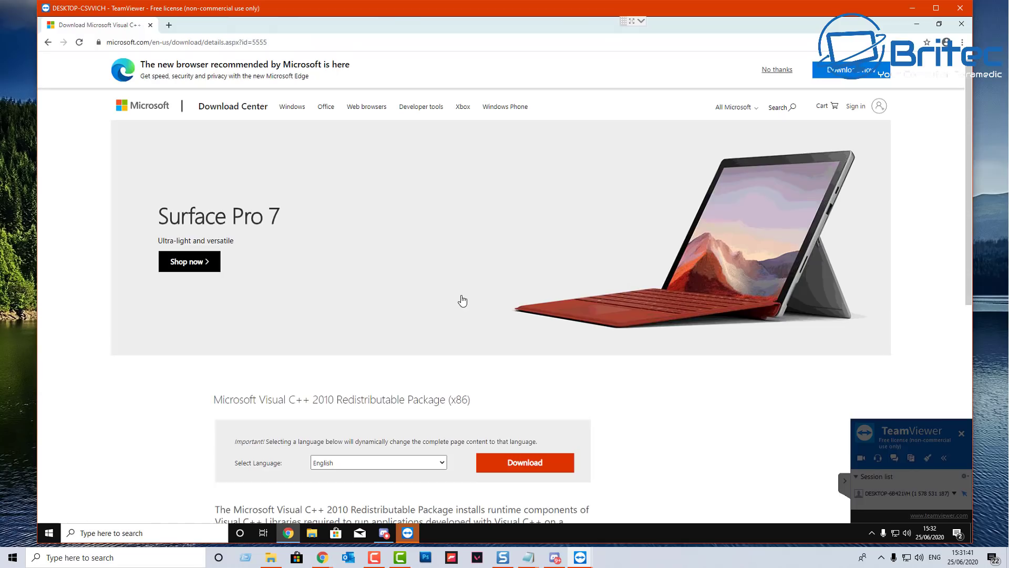
- Download vcredist_x86.exe for Visual C++ 2010, accept the licence and install it
{"action": "left_click", "coordinate": [515, 464]}
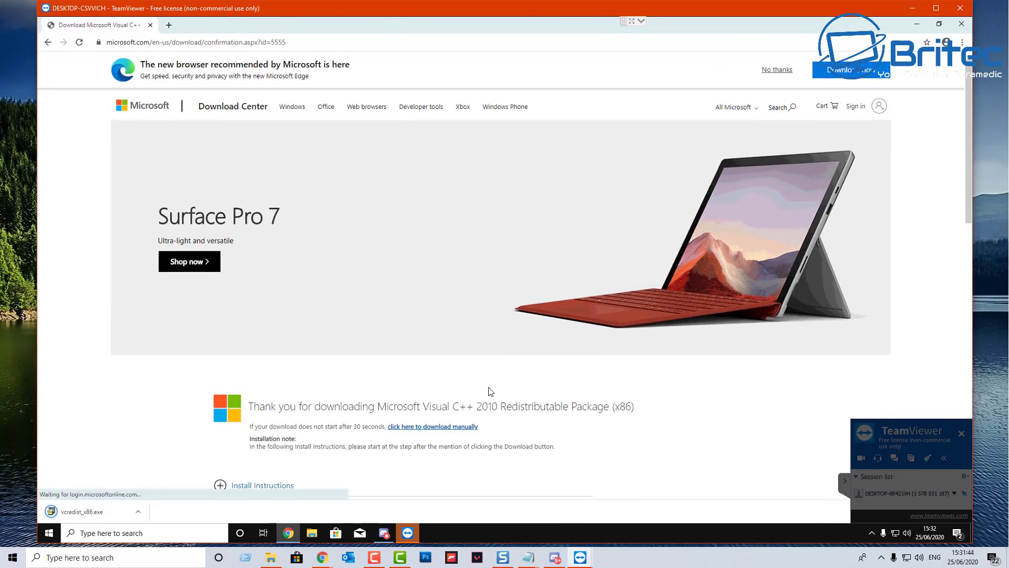
{"action": "left_click", "coordinate": [84, 512]}
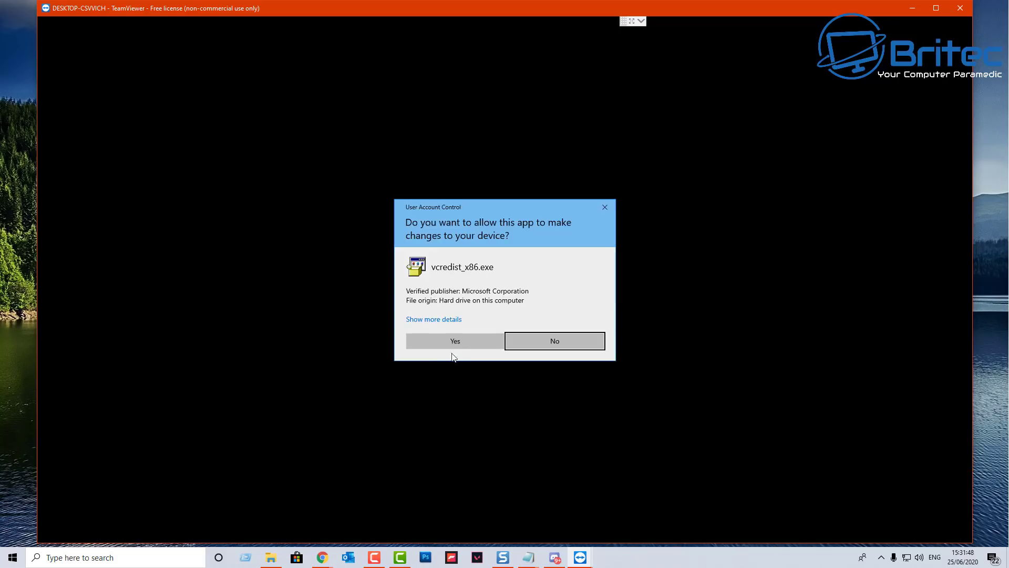
{"action": "left_click", "coordinate": [455, 347]}
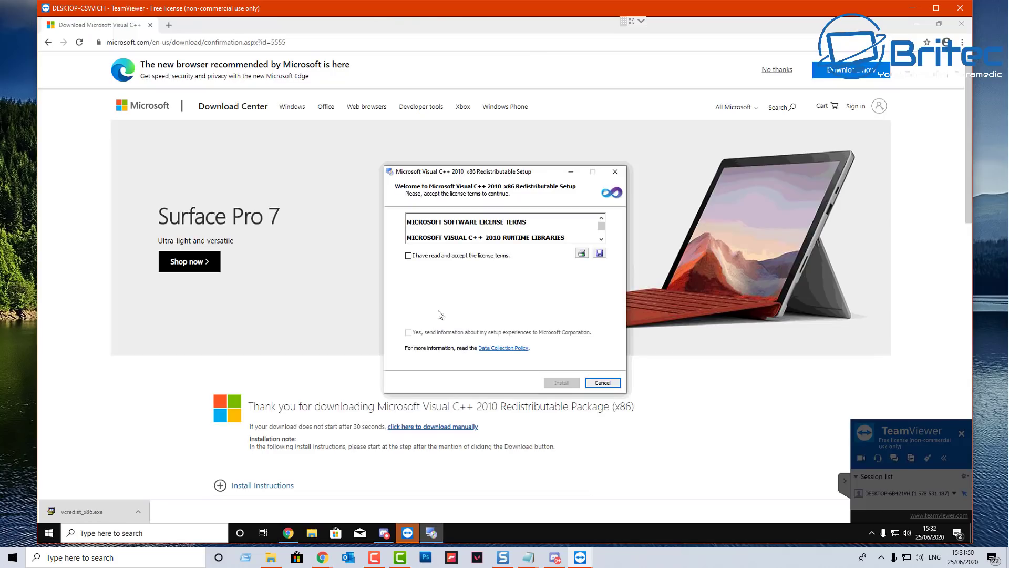
{"action": "left_click", "coordinate": [409, 256]}
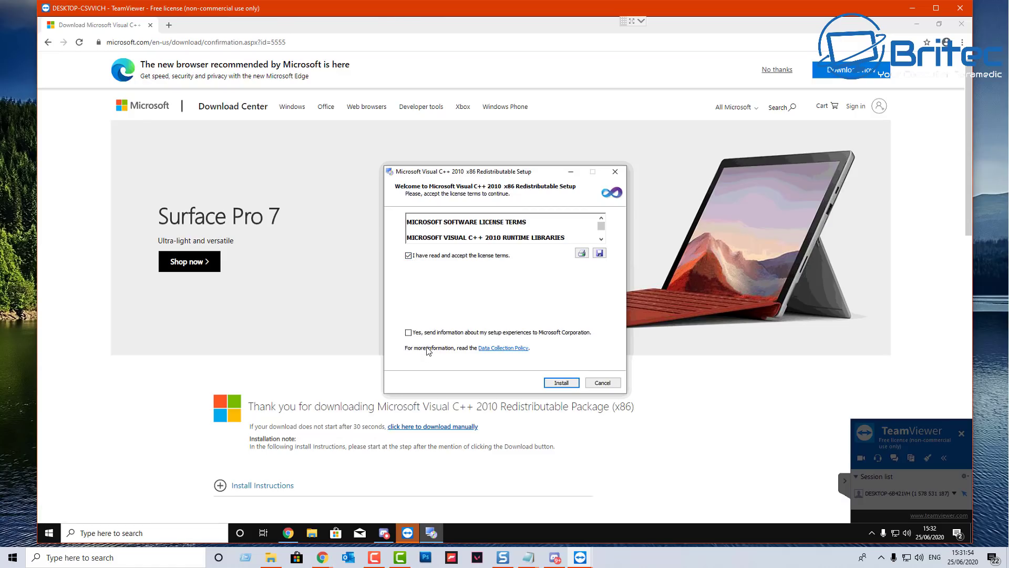
{"action": "left_click", "coordinate": [561, 382]}
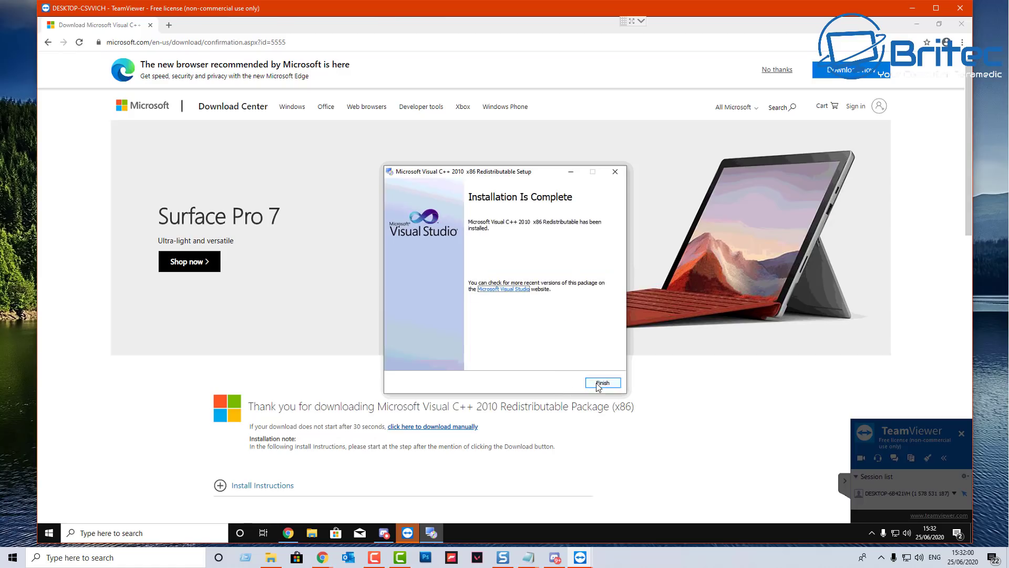
{"action": "left_click", "coordinate": [597, 382]}
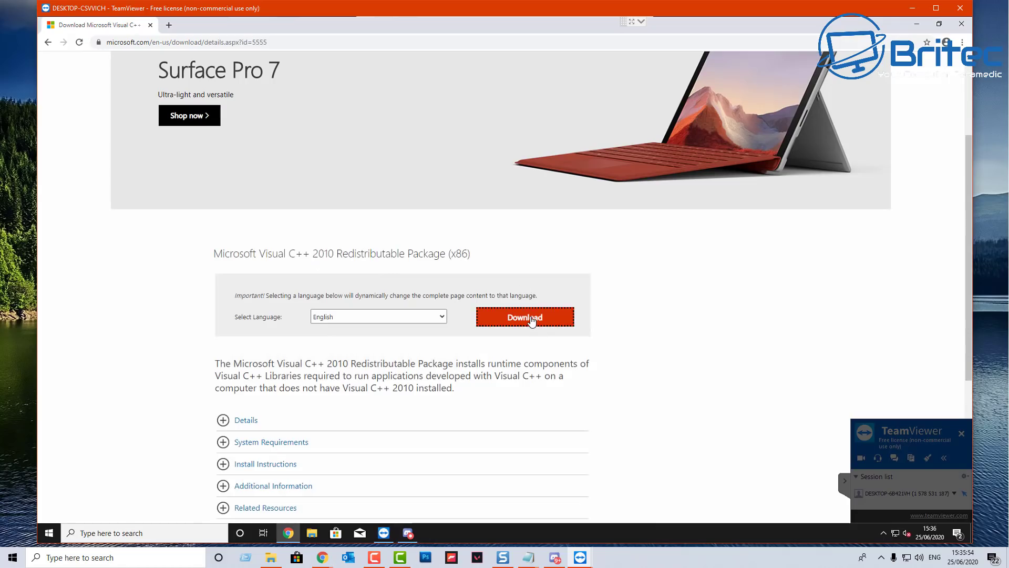
- Re-download vcredist_x86 (1).exe and run a Repair of the Visual C++ 2010 x86 redistributable
{"action": "left_click", "coordinate": [531, 319]}
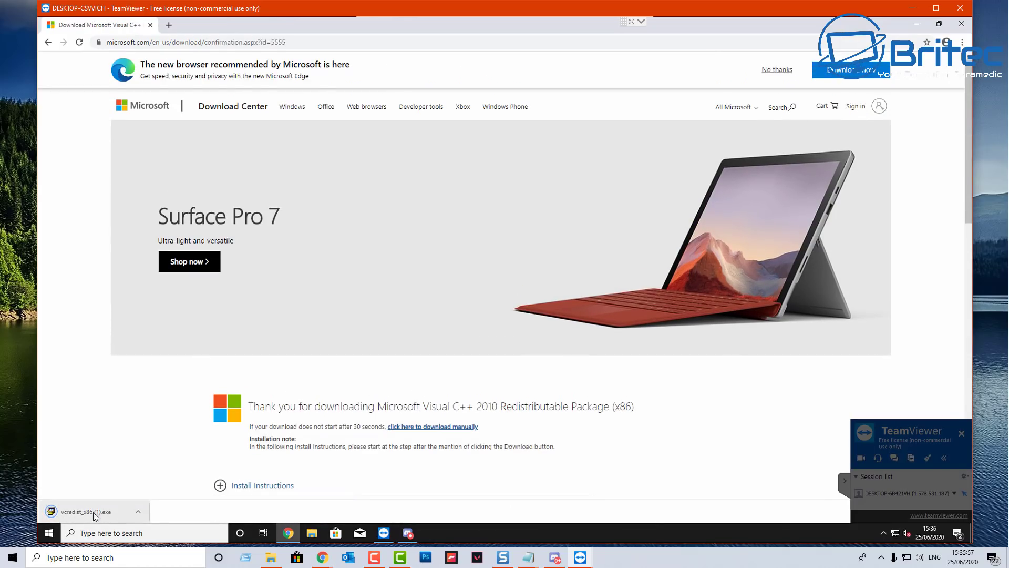
{"action": "left_click", "coordinate": [94, 513]}
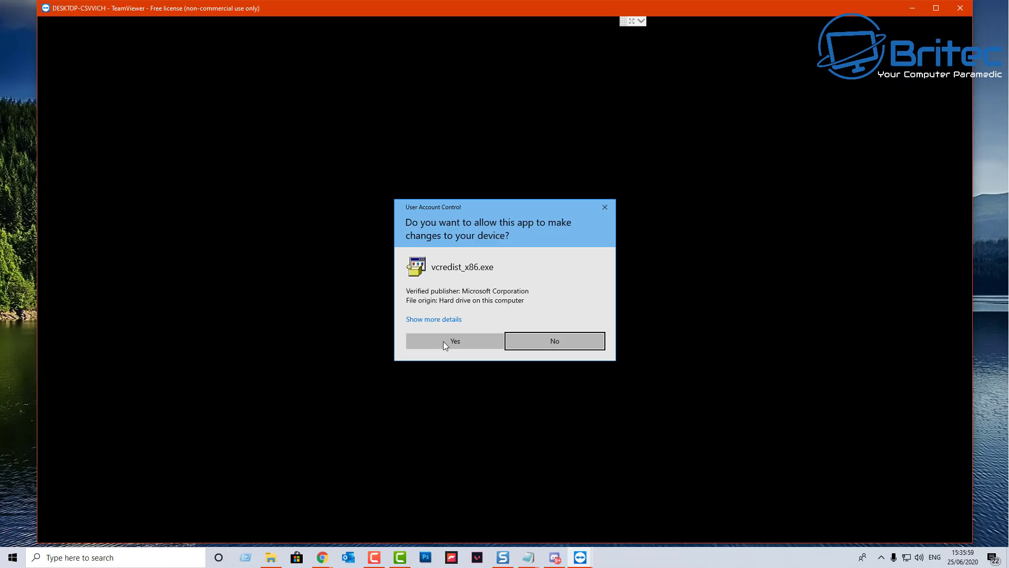
{"action": "left_click", "coordinate": [443, 341]}
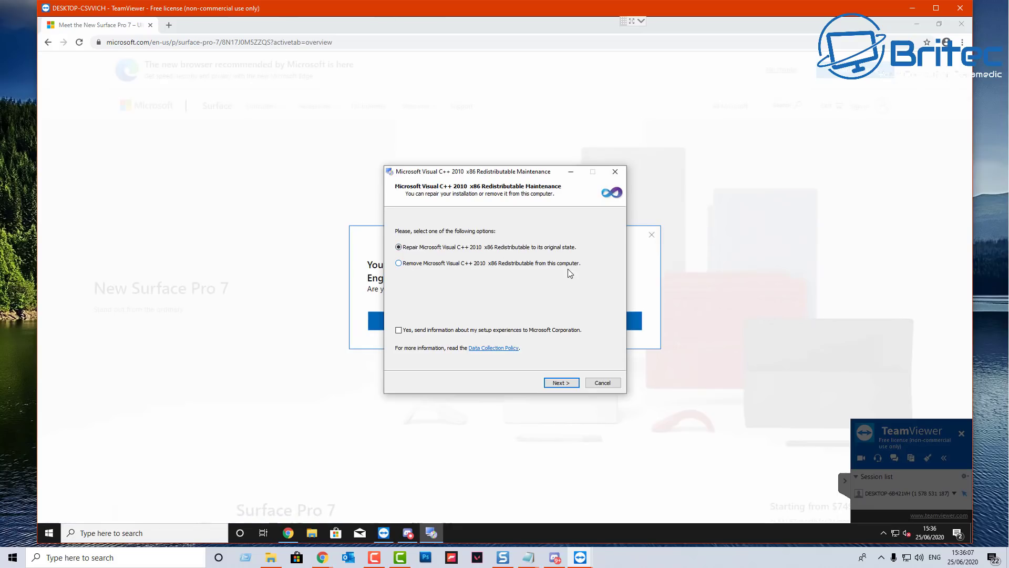
{"action": "left_click", "coordinate": [561, 382]}
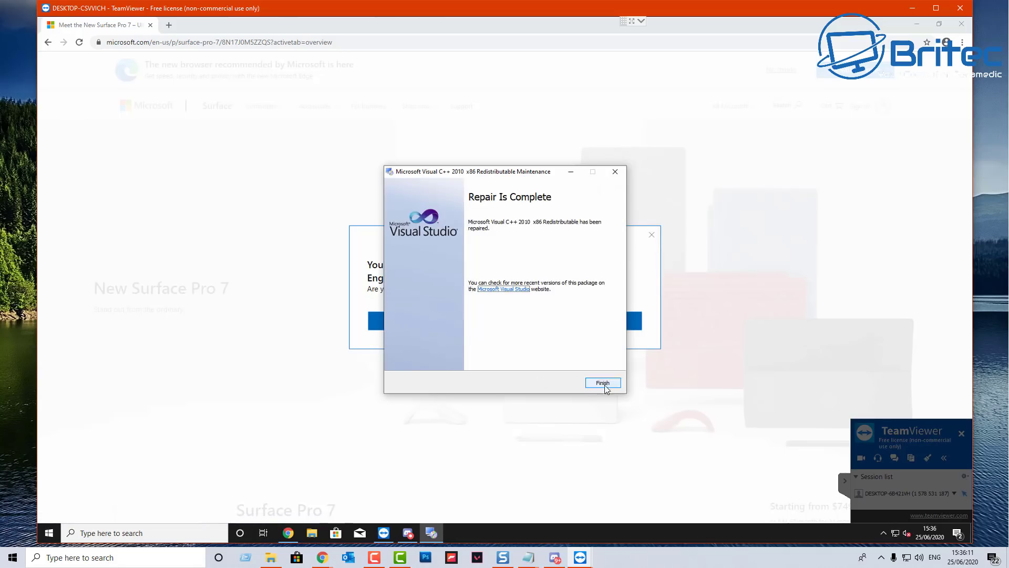
{"action": "left_click", "coordinate": [601, 385]}
{"action": "left_click", "coordinate": [651, 235]}
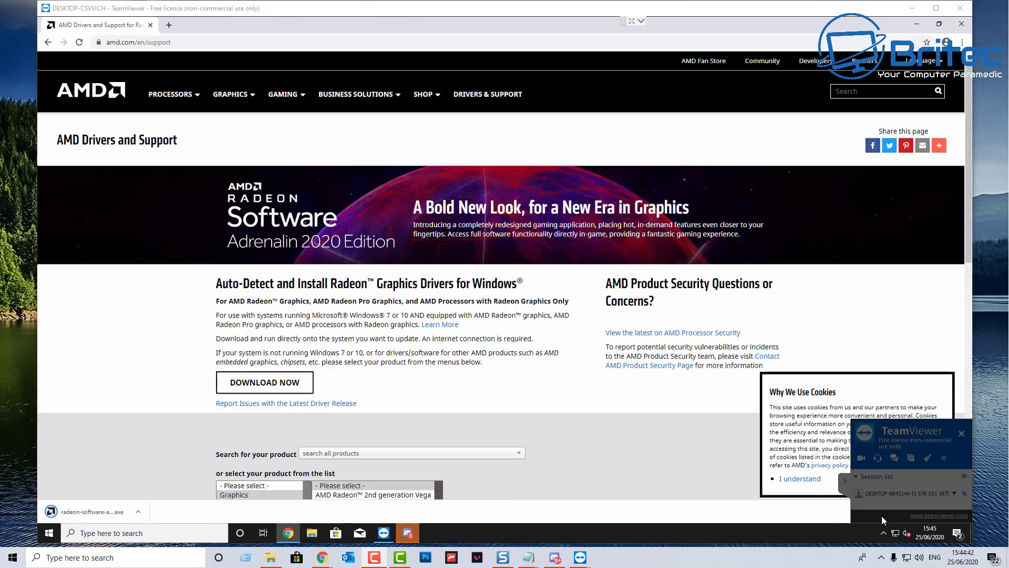
- Run the Radeon Software installer, extract its files and install the Recommended Version 20.4.2
{"action": "left_click", "coordinate": [74, 511]}
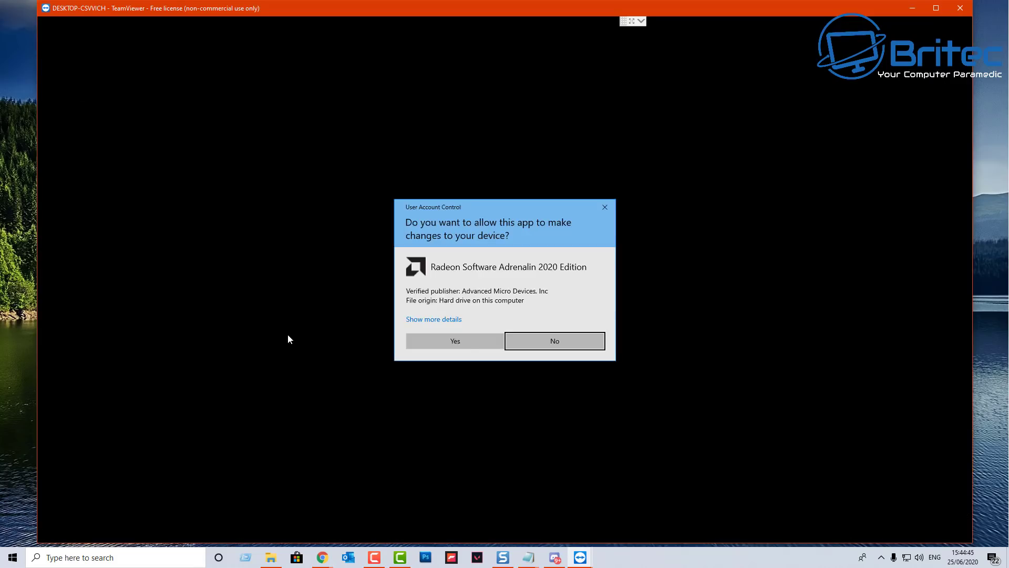
{"action": "left_click", "coordinate": [464, 344]}
{"action": "left_click", "coordinate": [927, 22]}
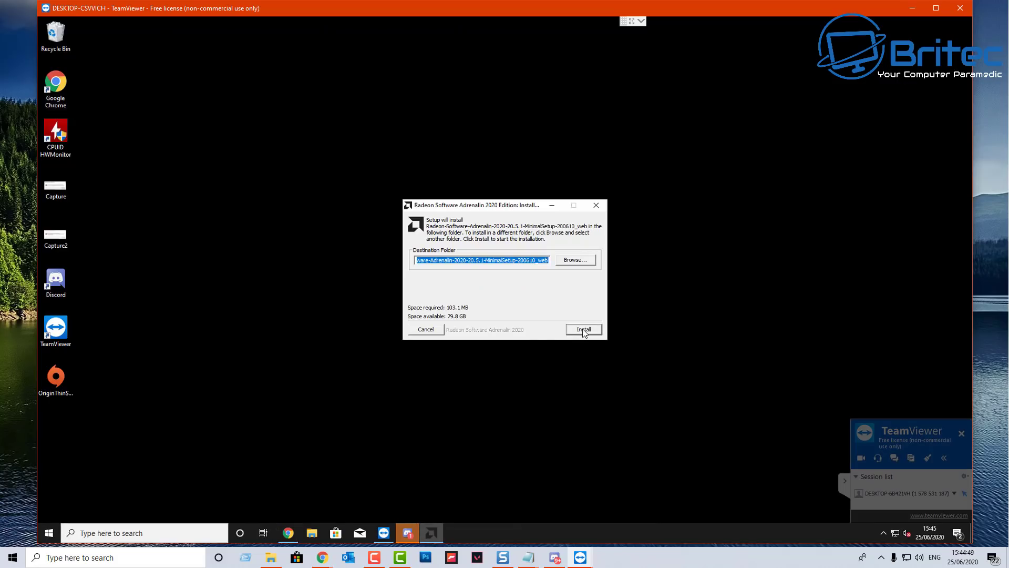
{"action": "left_click", "coordinate": [583, 330]}
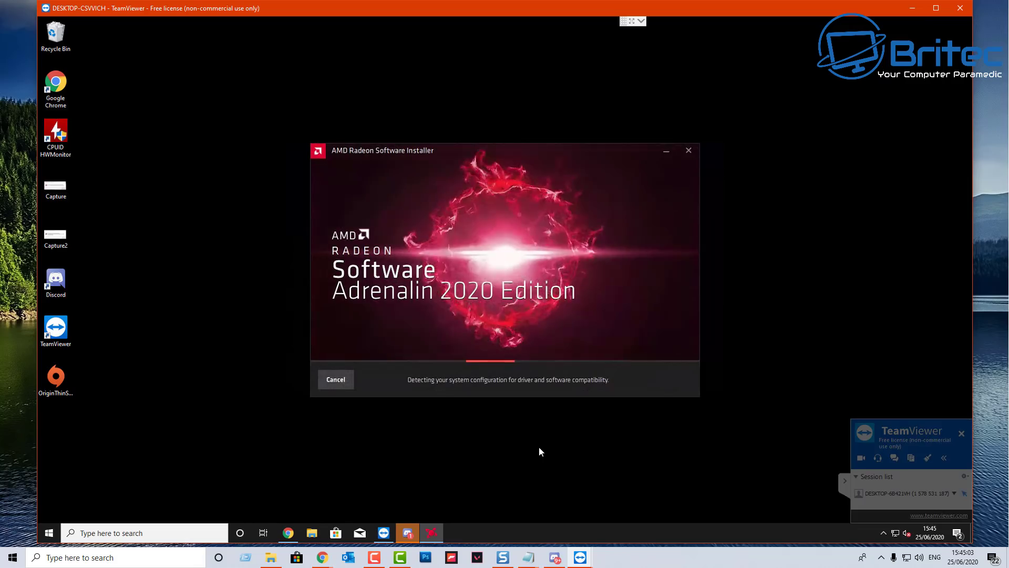
{"action": "left_click", "coordinate": [846, 484]}
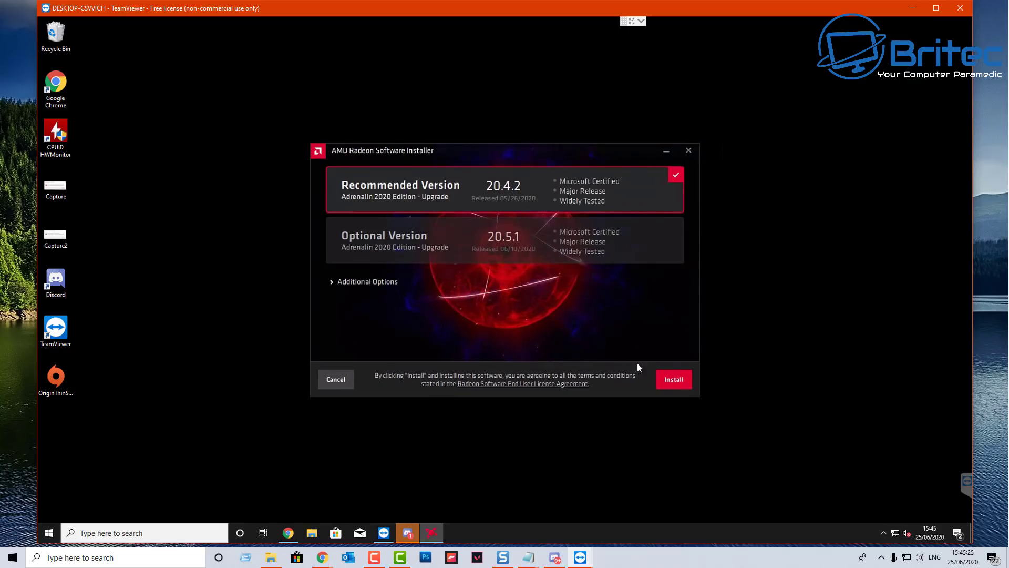
{"action": "left_click", "coordinate": [678, 385]}
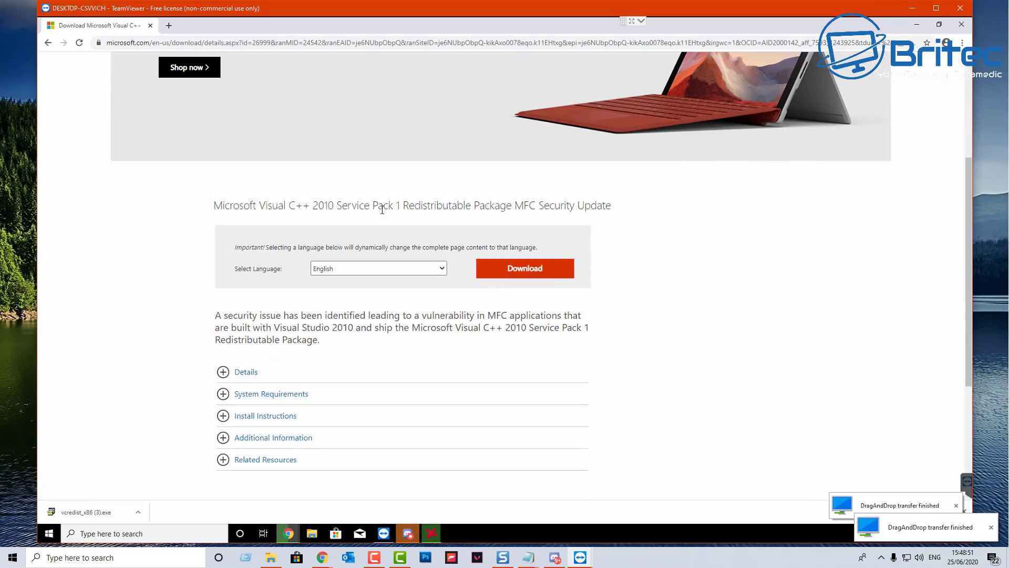
- Check on the Radeon installer, then return to the Visual C++ MFC Security Update download page
{"action": "left_click_drag", "start_coordinate": [351, 202], "coordinate": [405, 204]}
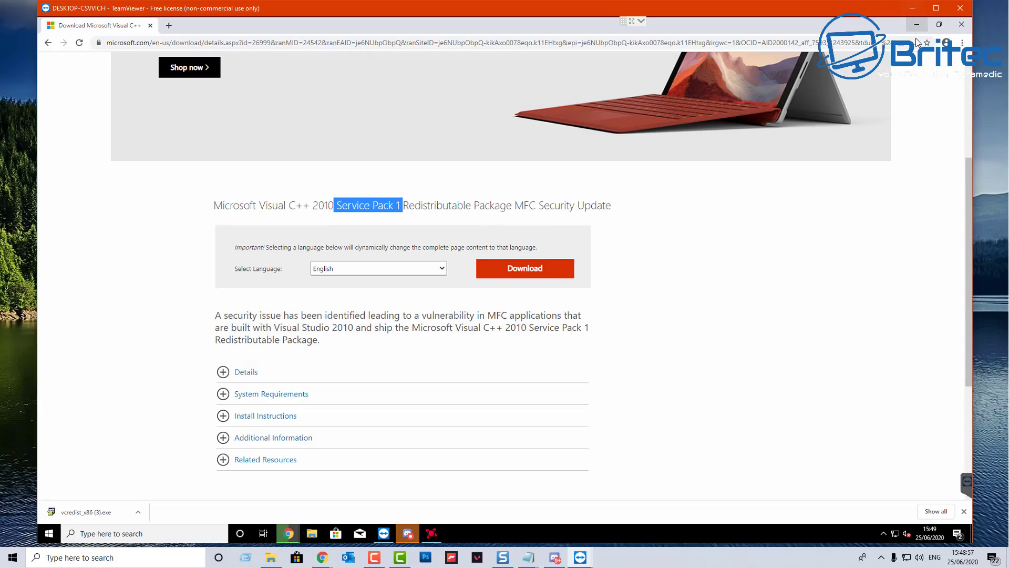
{"action": "left_click", "coordinate": [912, 23]}
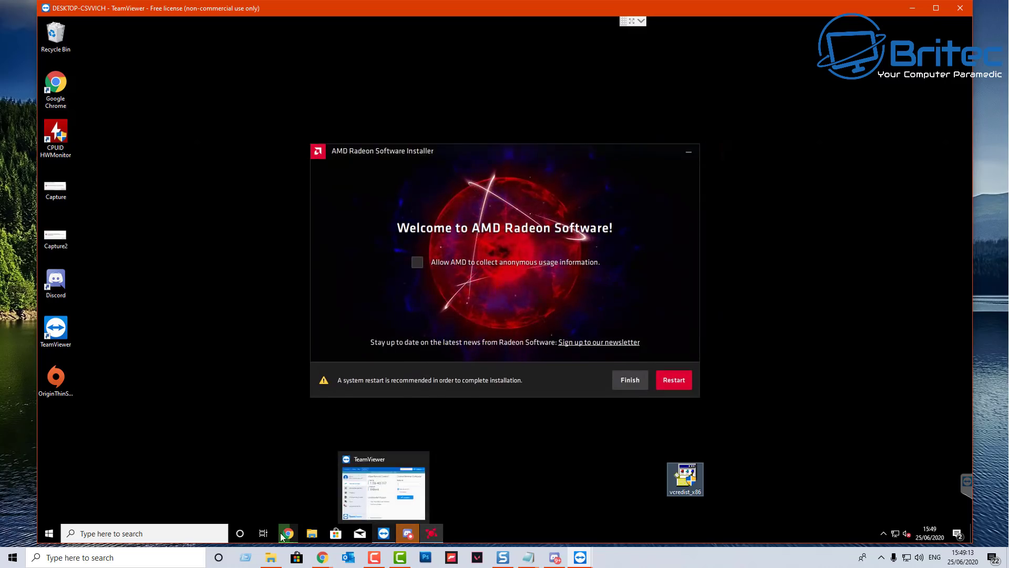
{"action": "mouse_move", "coordinate": [288, 533]}
{"action": "left_click", "coordinate": [386, 510]}
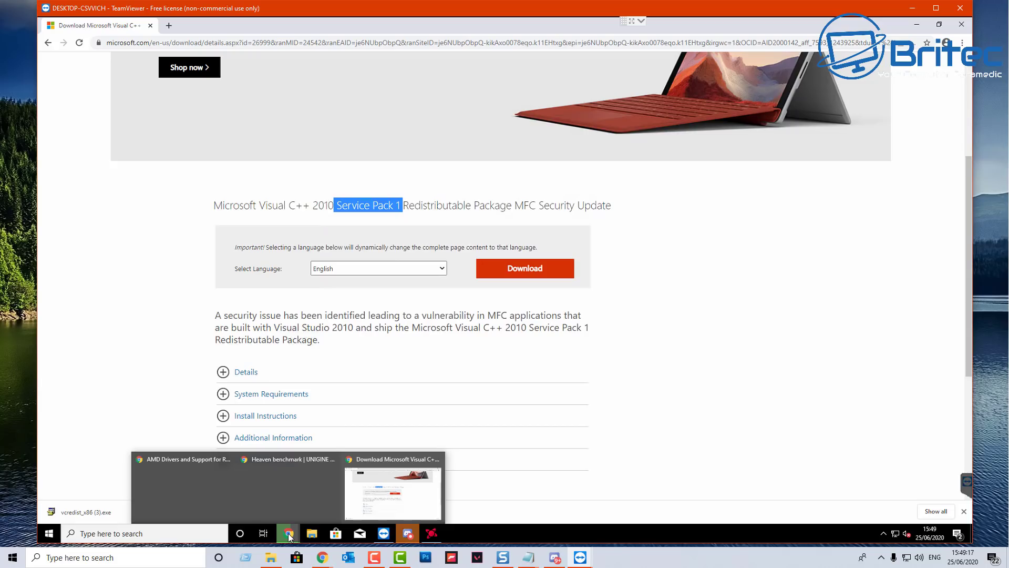
{"action": "left_click", "coordinate": [377, 499]}
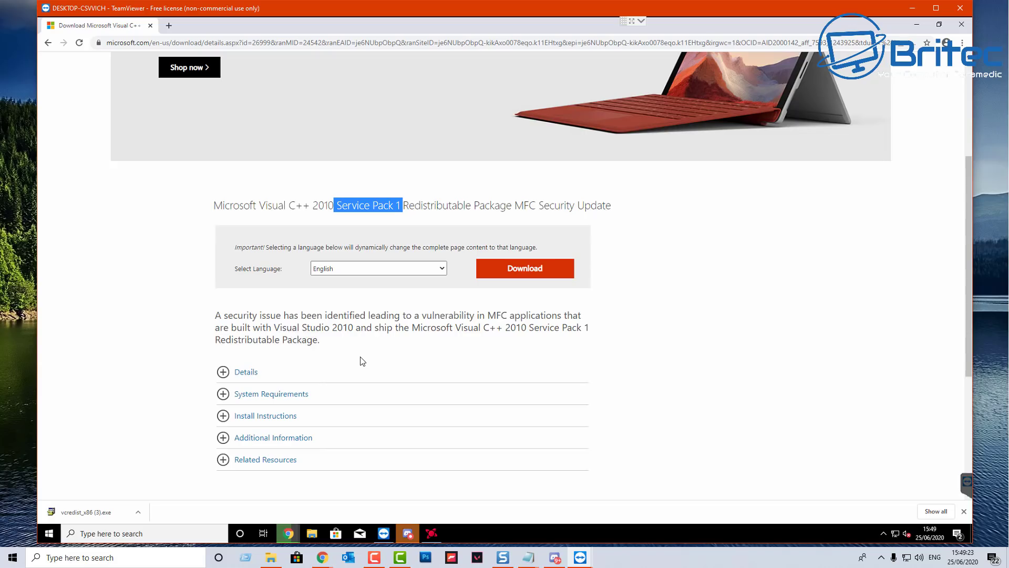
- Select vcredist_x86.exe, vcredist_x64.exe and vcredist_ia64.exe for download
{"action": "left_click", "coordinate": [517, 272]}
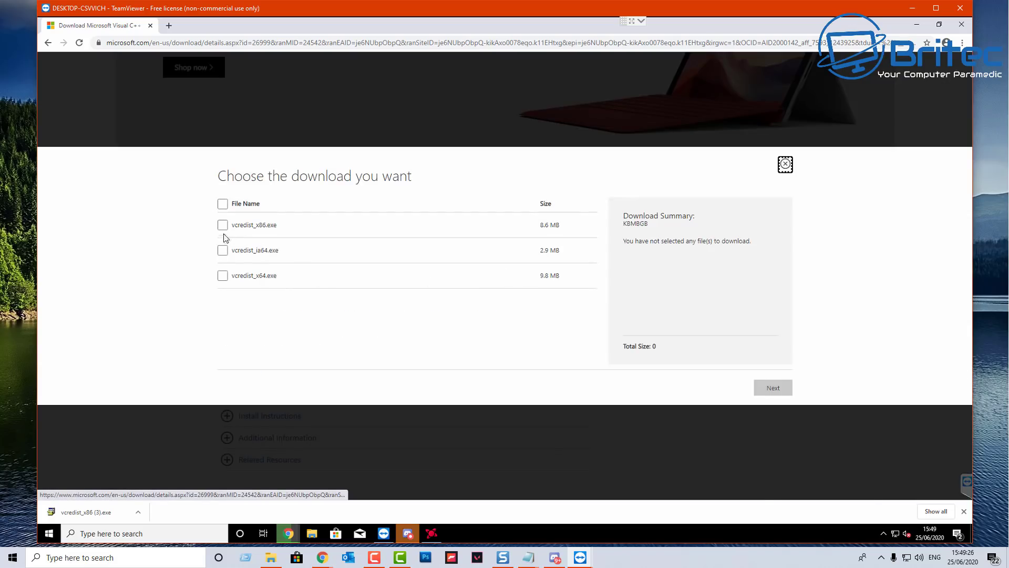
{"action": "left_click", "coordinate": [222, 225]}
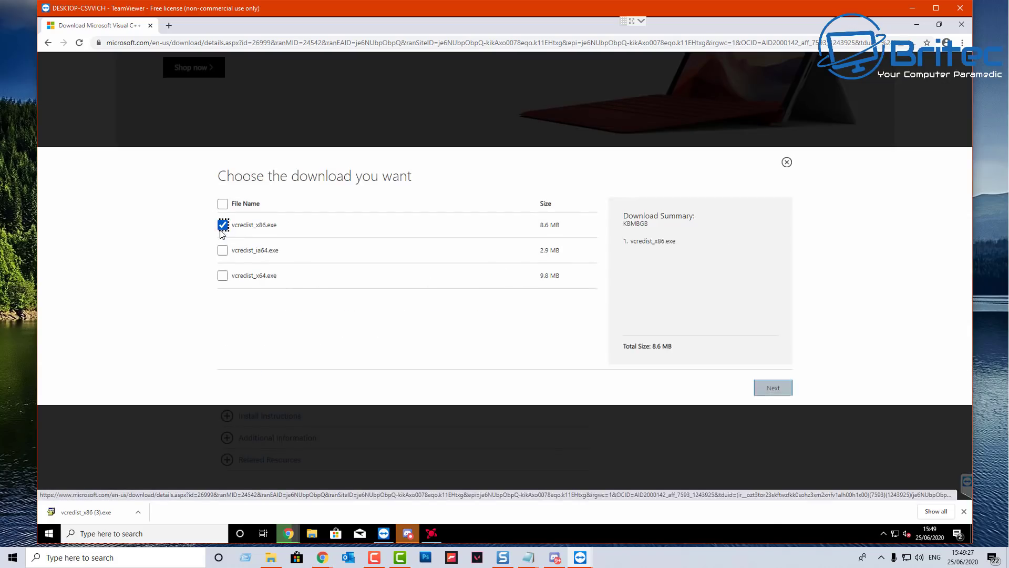
{"action": "left_click", "coordinate": [222, 276]}
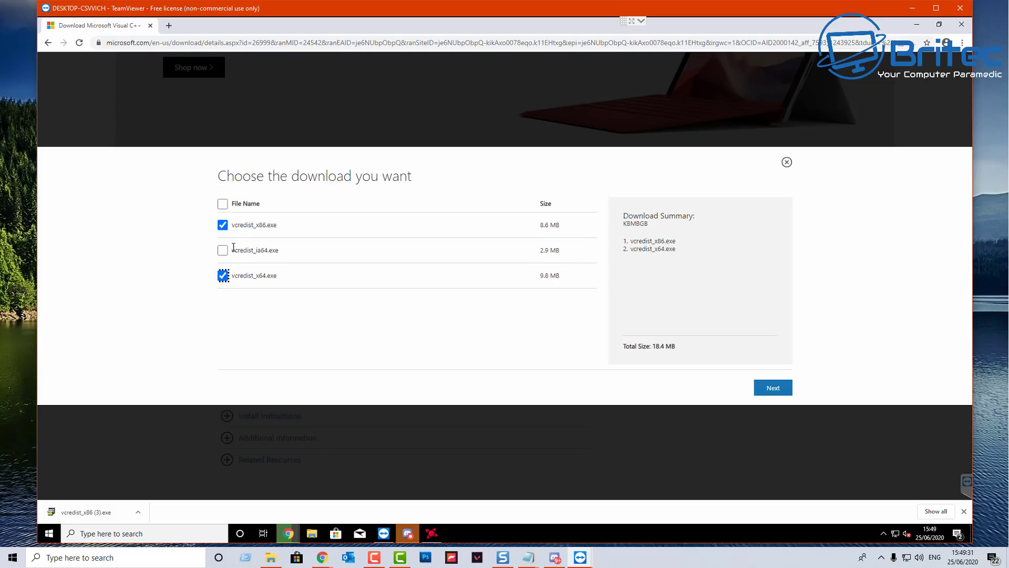
{"action": "left_click", "coordinate": [223, 250]}
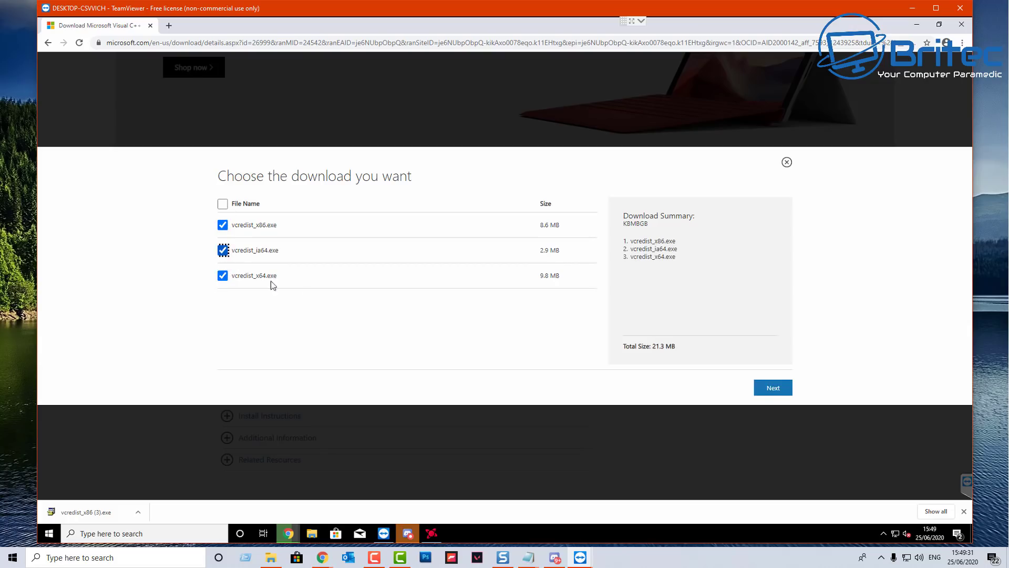
- Download the three packages, install the x86 MFC update, then restart the PC from the Radeon installer
{"action": "left_click", "coordinate": [776, 387]}
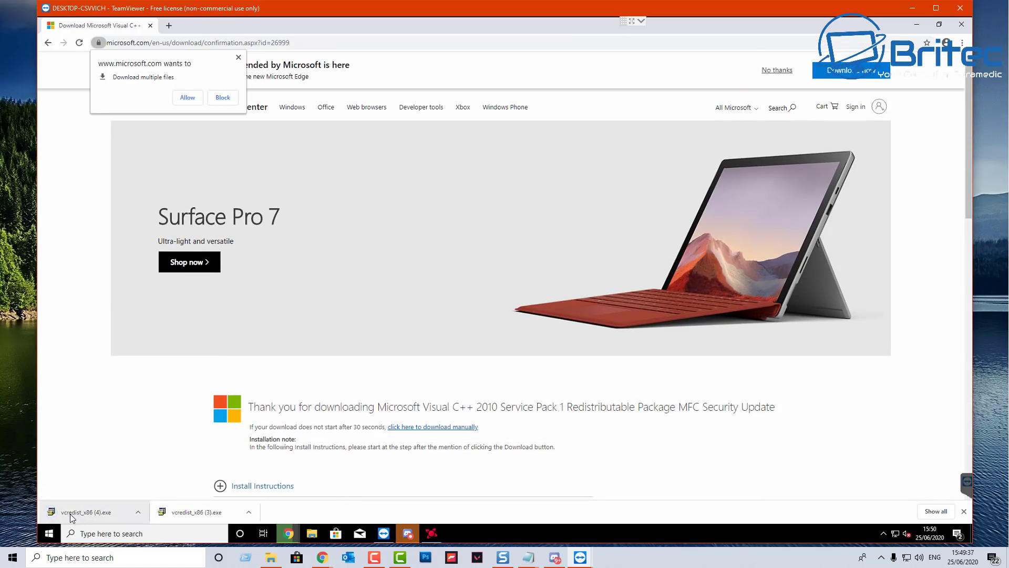
{"action": "left_click", "coordinate": [87, 512]}
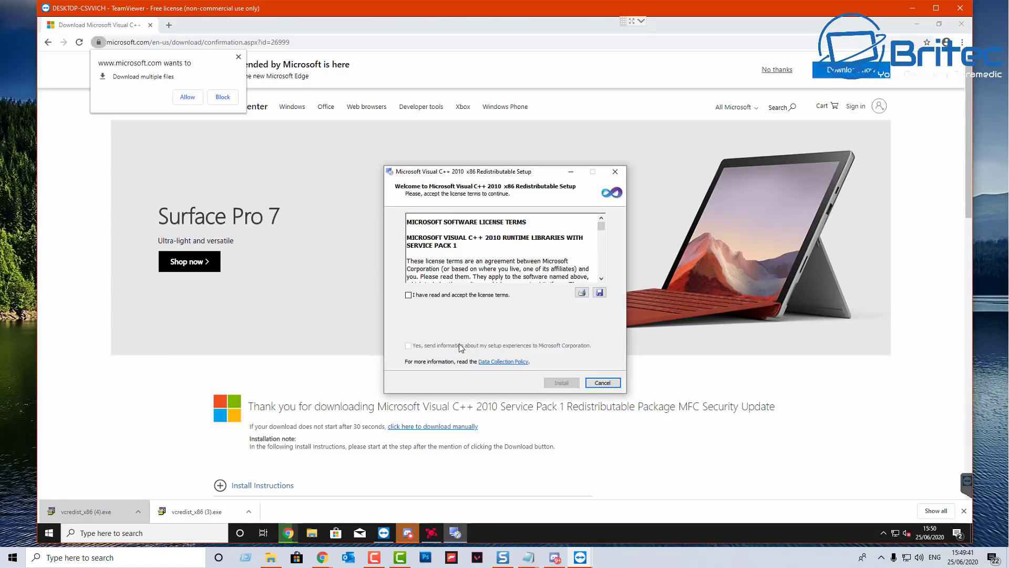
{"action": "left_click", "coordinate": [408, 295]}
{"action": "left_click", "coordinate": [561, 383]}
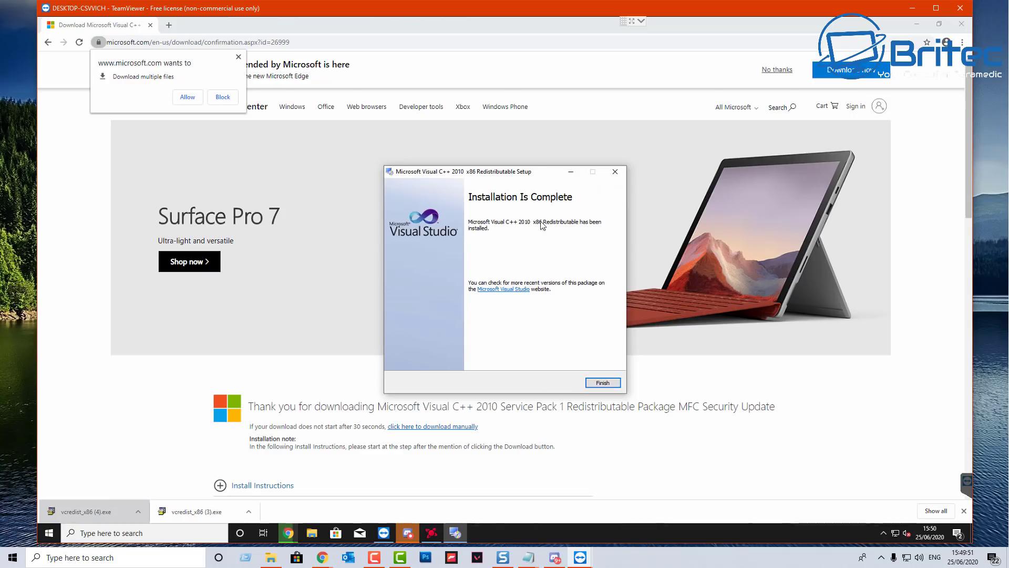
{"action": "left_click", "coordinate": [599, 383]}
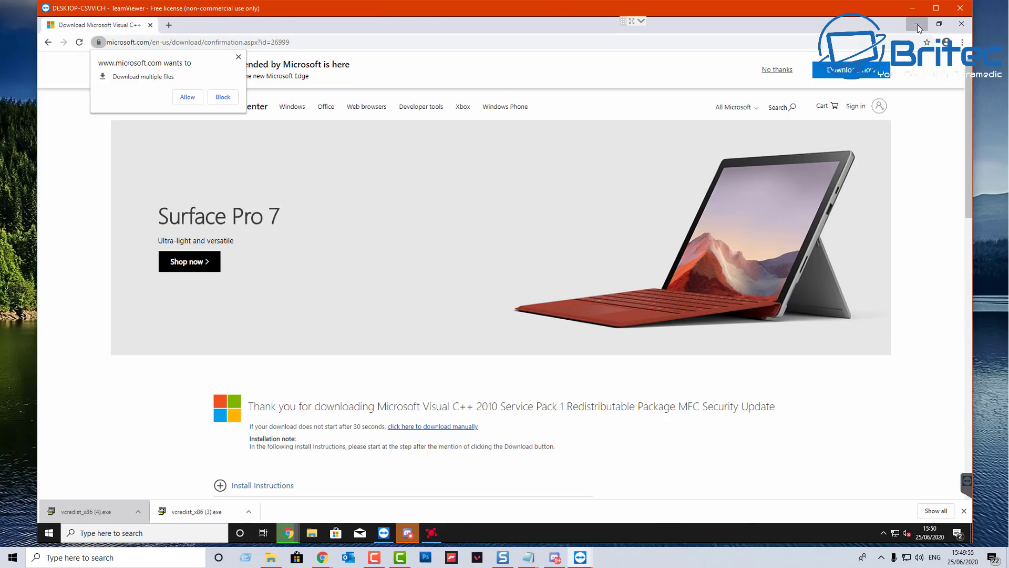
{"action": "left_click", "coordinate": [915, 26]}
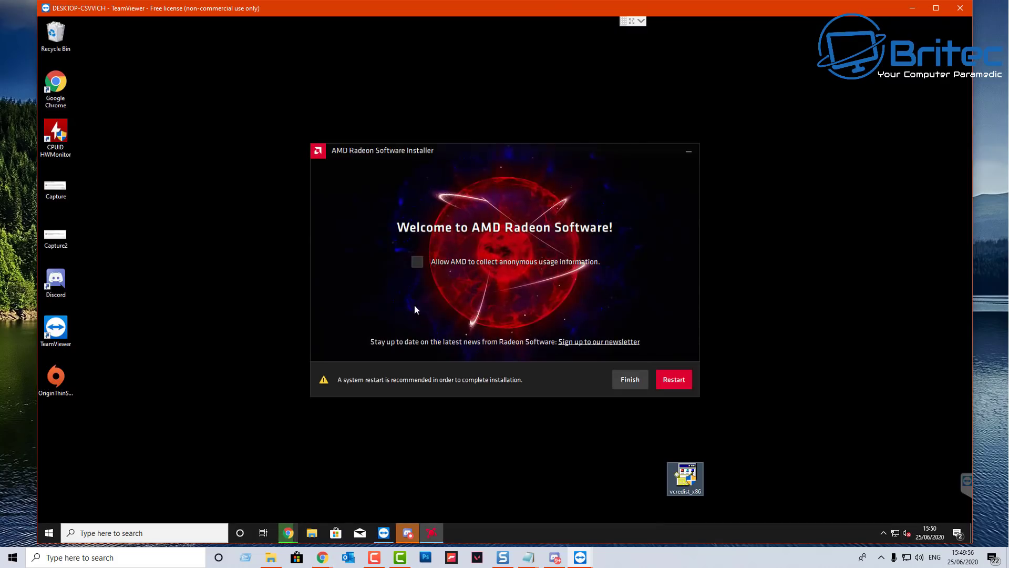
{"action": "left_click", "coordinate": [673, 382]}
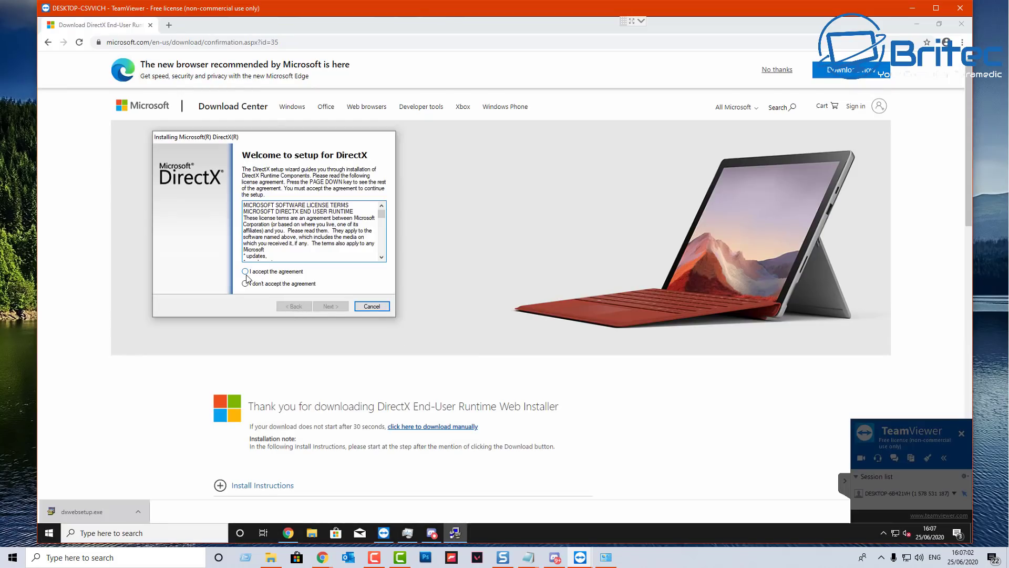
- Accept the DirectX licence agreement and untick the Bing Bar to reach the components page
{"action": "left_click", "coordinate": [246, 272]}
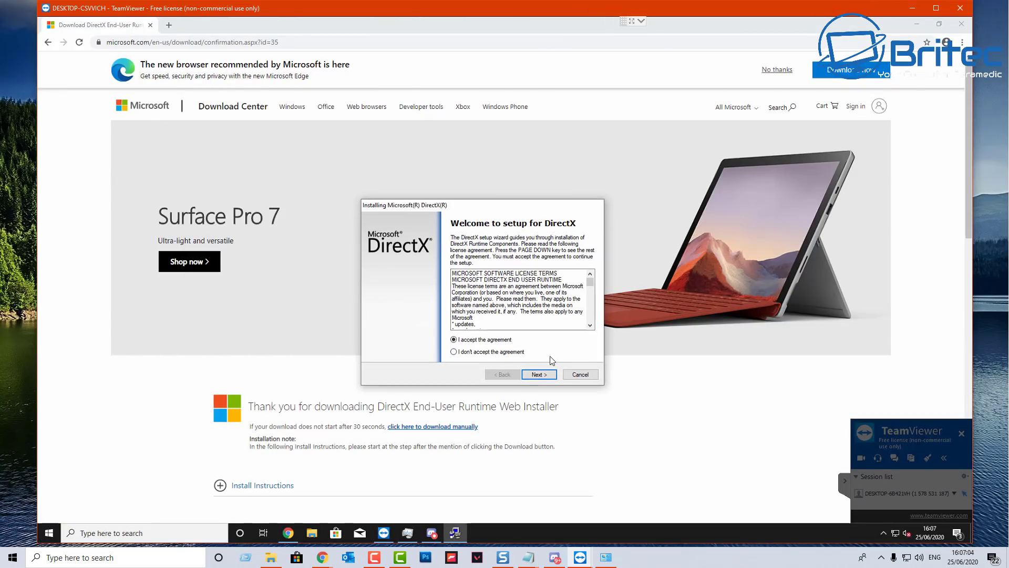
{"action": "left_click", "coordinate": [539, 376]}
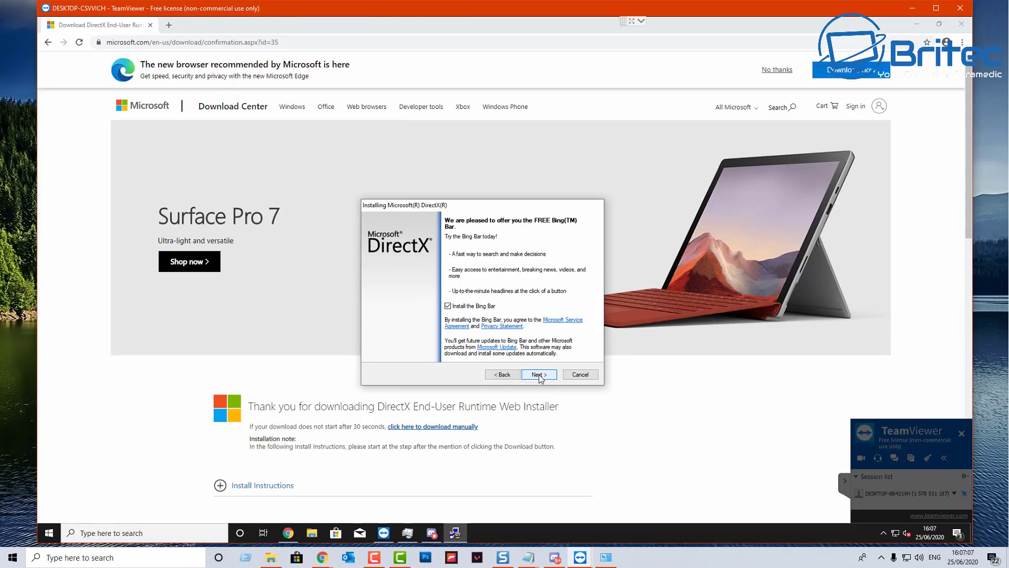
{"action": "left_click", "coordinate": [448, 306]}
{"action": "left_click", "coordinate": [541, 376]}
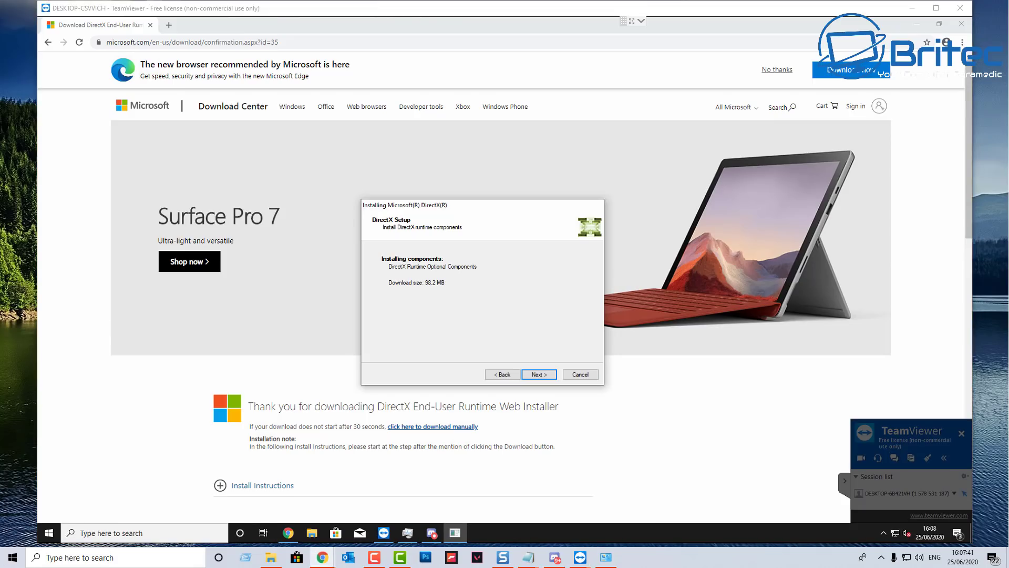
- Install the DirectX runtime components and close the setup once installation is complete
{"action": "left_click", "coordinate": [539, 375]}
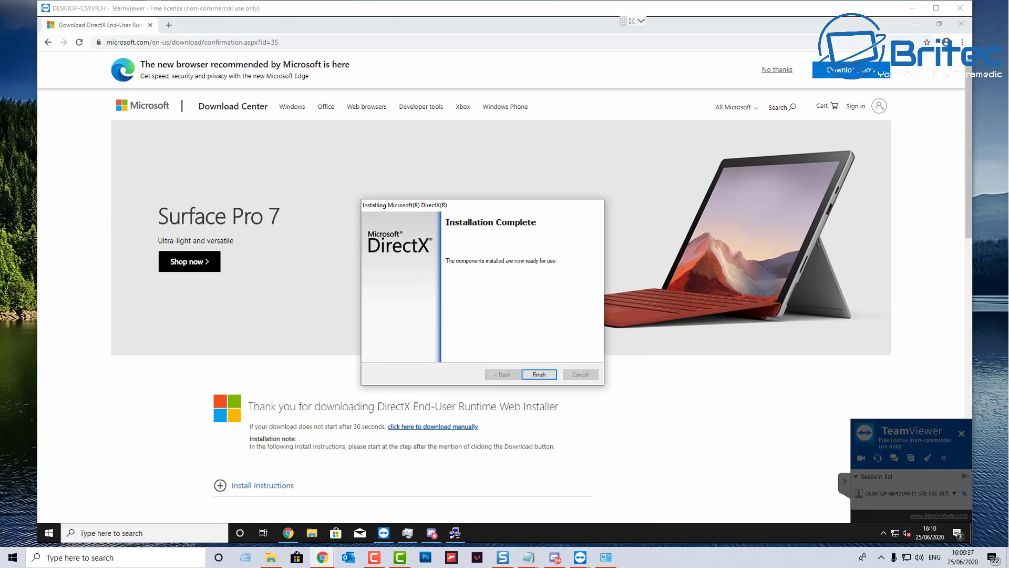
{"action": "left_click", "coordinate": [539, 374]}
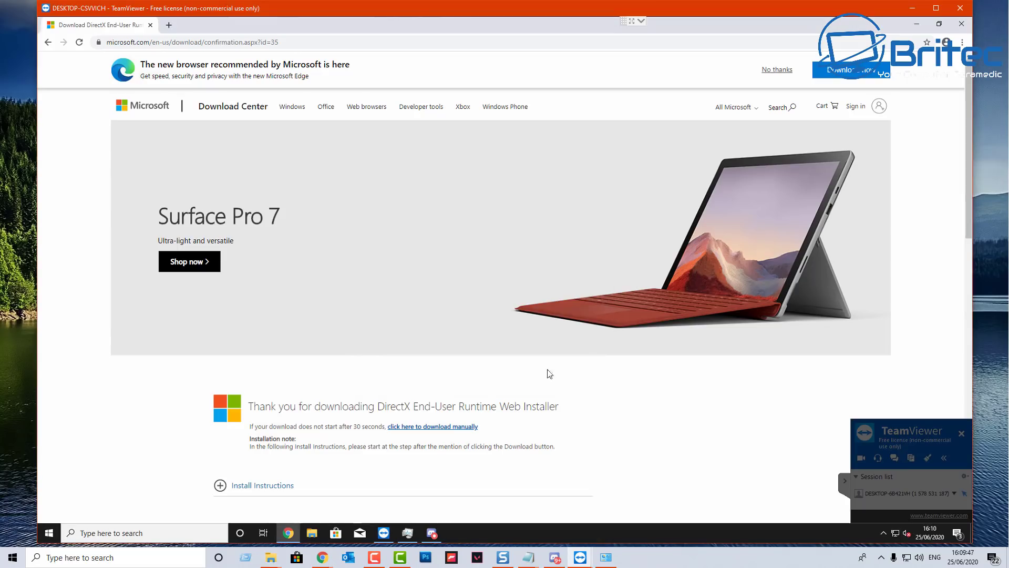
- Copy the two DLL files, msvcp140.dll and the vcruntime DLL, from the remote desktop
{"action": "left_click", "coordinate": [914, 24]}
{"action": "key", "text": "super+e"}
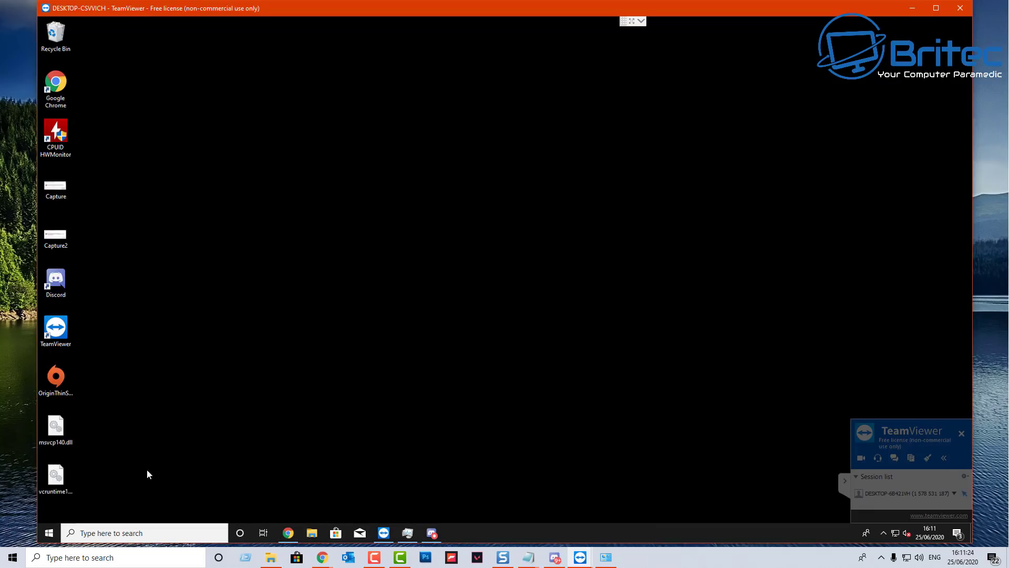
{"action": "left_click_drag", "start_coordinate": [143, 494], "coordinate": [42, 415]}
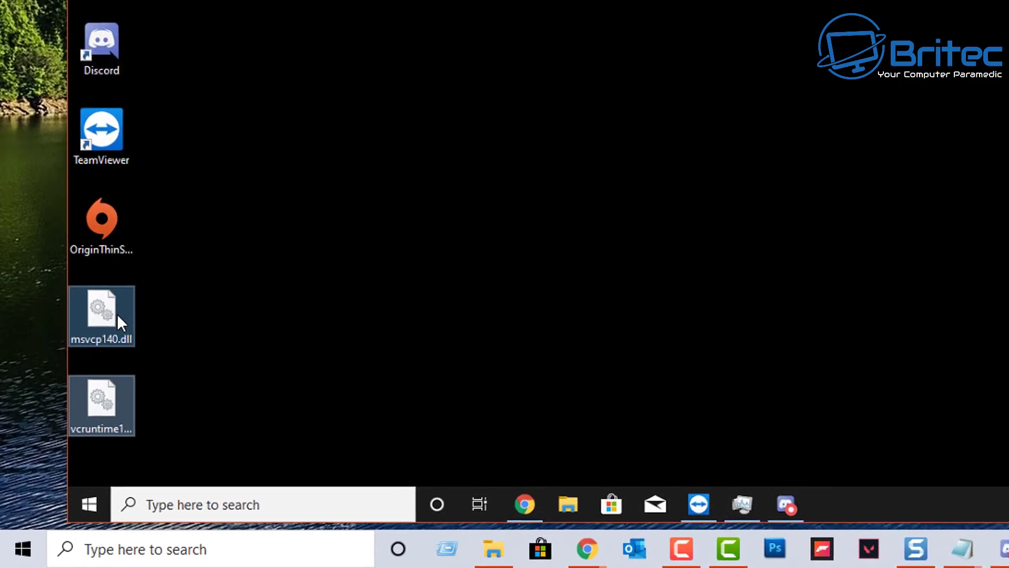
{"action": "right_click", "coordinate": [65, 427]}
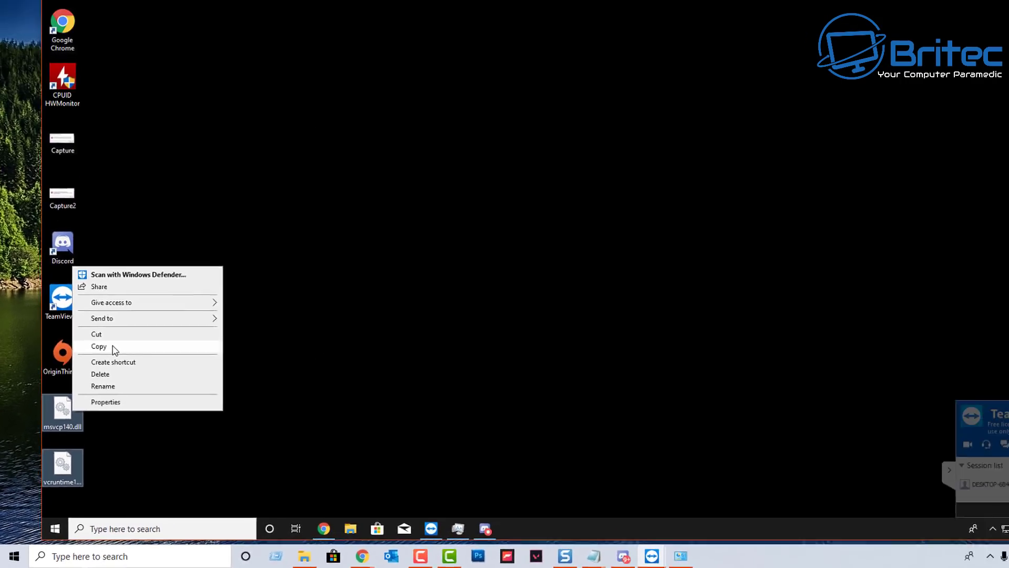
{"action": "left_click", "coordinate": [164, 199]}
- Browse File Explorer to C:\Windows\SysWOW64
{"action": "left_click", "coordinate": [312, 535]}
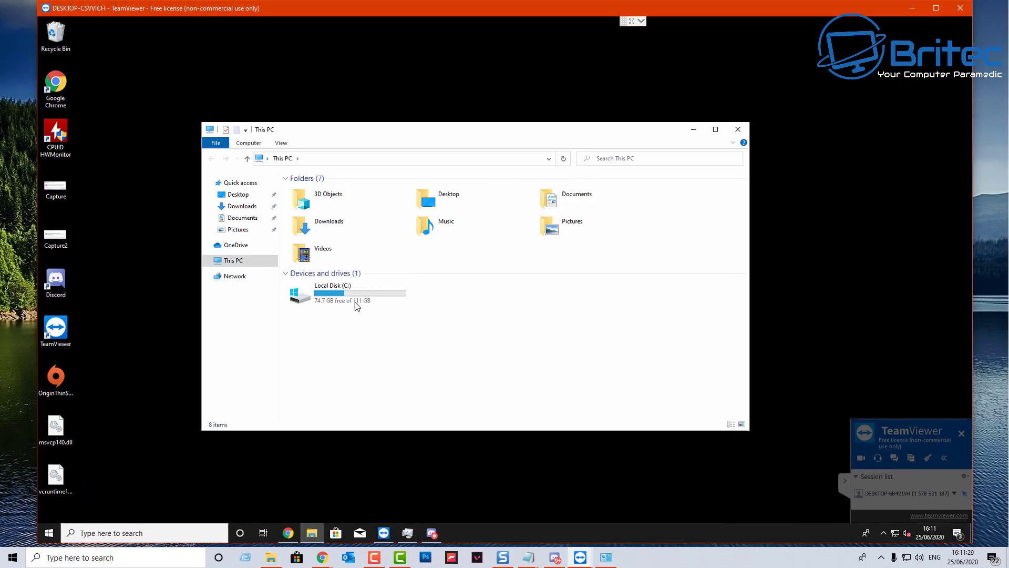
{"action": "double_click", "coordinate": [329, 290]}
{"action": "double_click", "coordinate": [309, 251]}
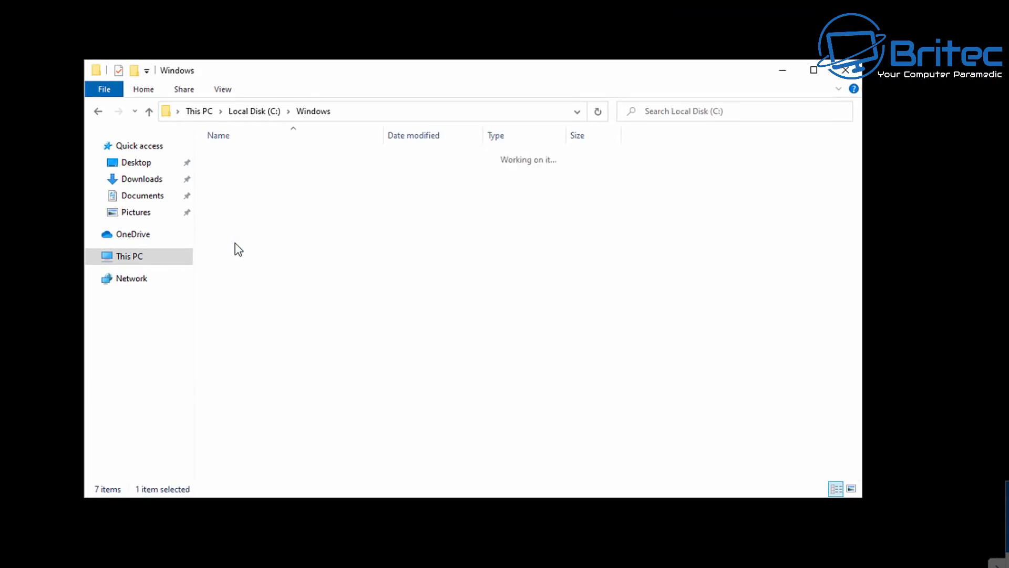
{"action": "scroll", "coordinate": [344, 371], "scroll_direction": "down", "scroll_amount": 10}
{"action": "scroll", "coordinate": [287, 414], "scroll_direction": "down", "scroll_amount": 10}
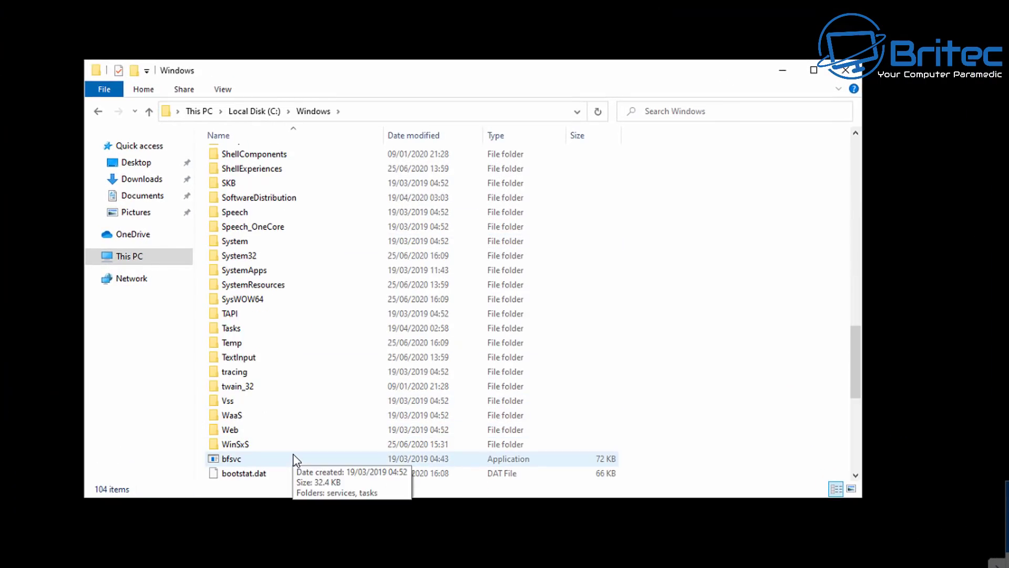
{"action": "double_click", "coordinate": [244, 302]}
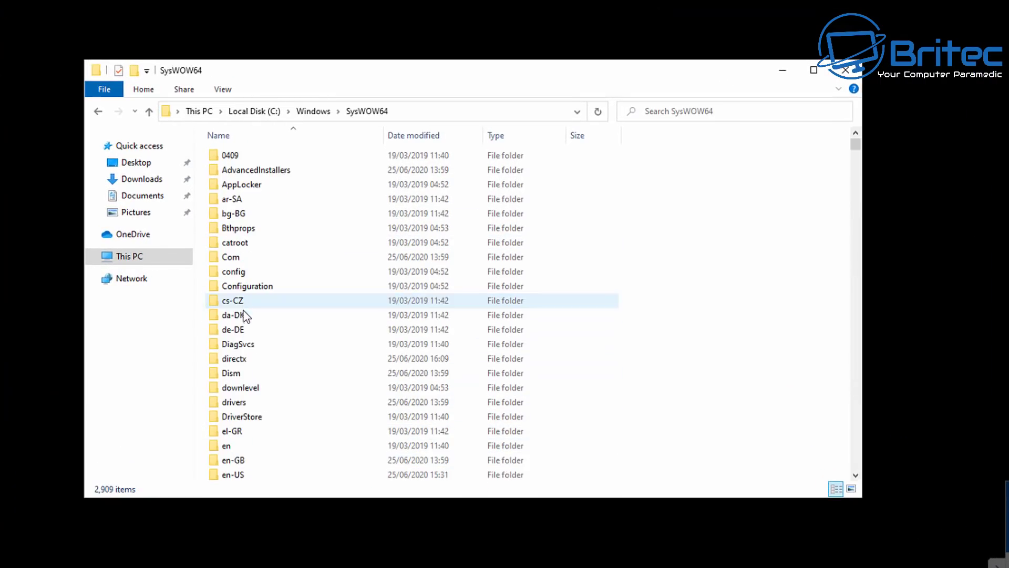
- Paste the DLLs into SysWOW64, granting administrator permission on both prompts
{"action": "scroll", "coordinate": [200, 418], "scroll_direction": "down", "scroll_amount": 4}
{"action": "right_click", "coordinate": [199, 419]}
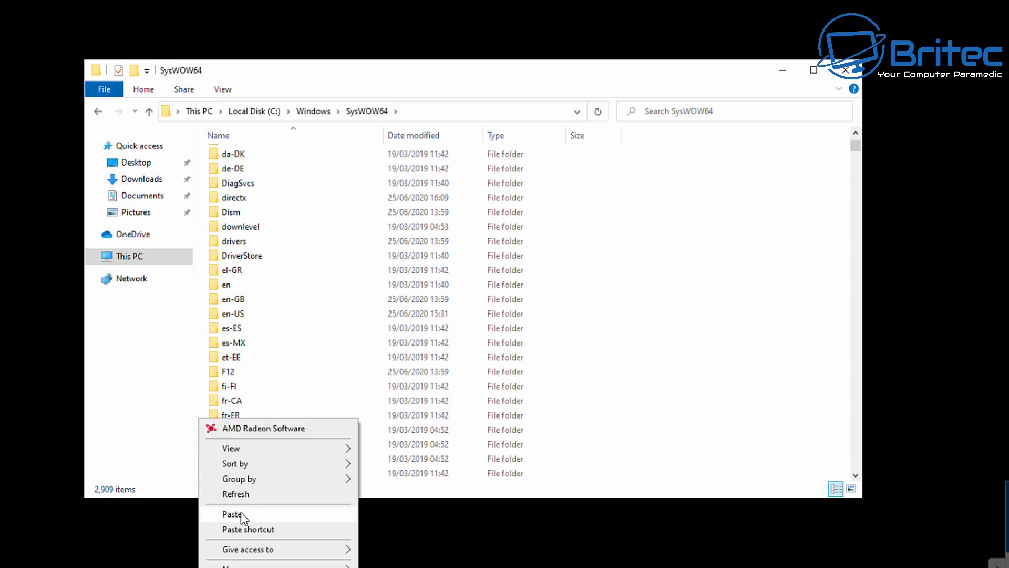
{"action": "left_click", "coordinate": [241, 512]}
{"action": "left_click", "coordinate": [148, 215]}
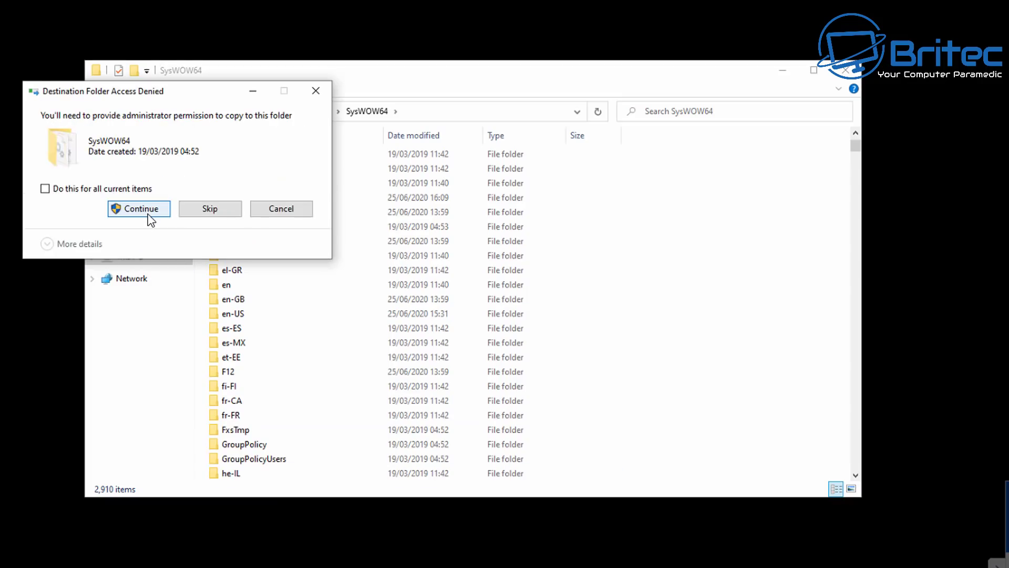
{"action": "left_click", "coordinate": [149, 216]}
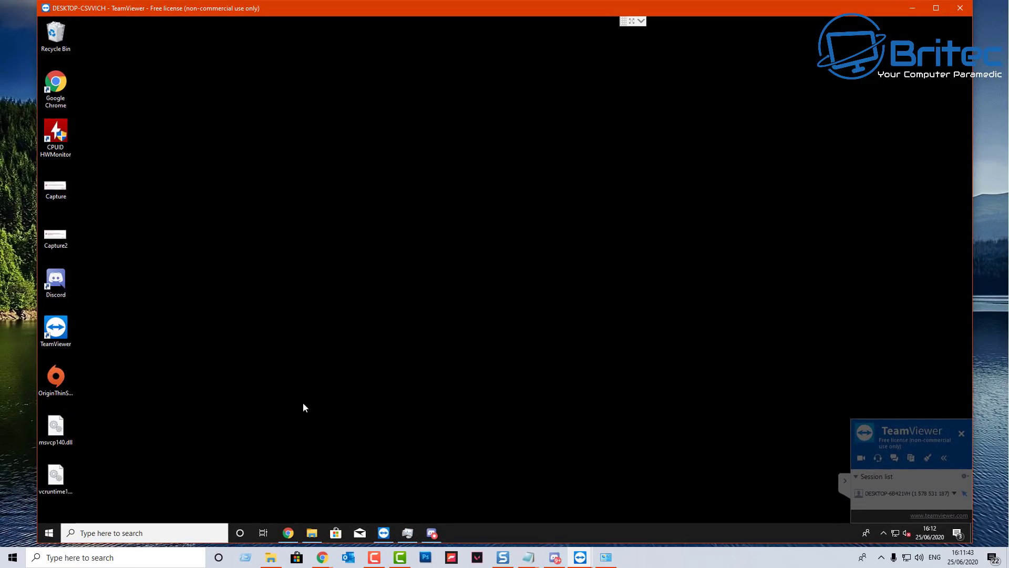
- Run OriginThinSetup, allow it, and start installing Origin
{"action": "double_click", "coordinate": [56, 376]}
{"action": "left_click", "coordinate": [448, 340]}
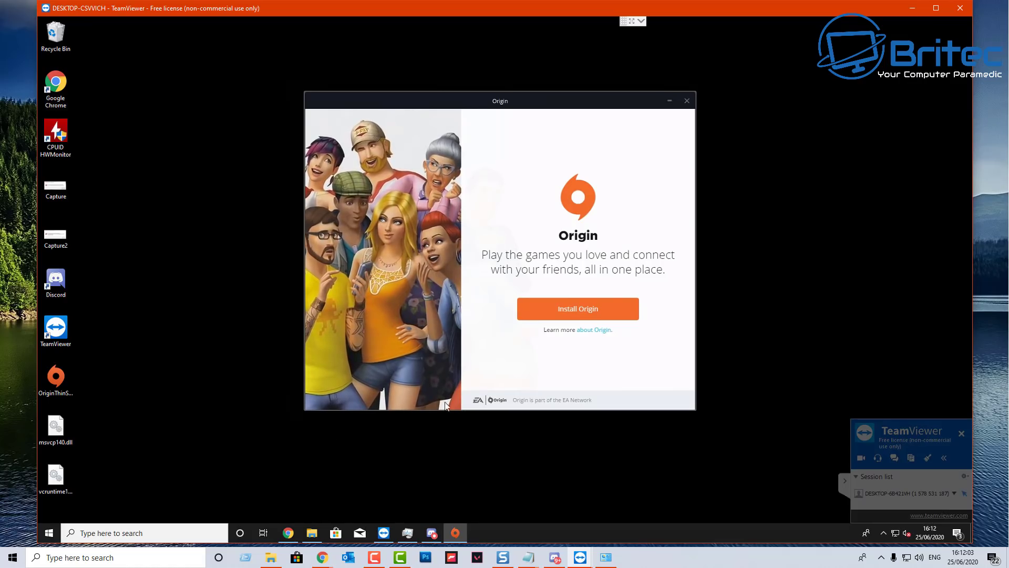
{"action": "left_click", "coordinate": [595, 313]}
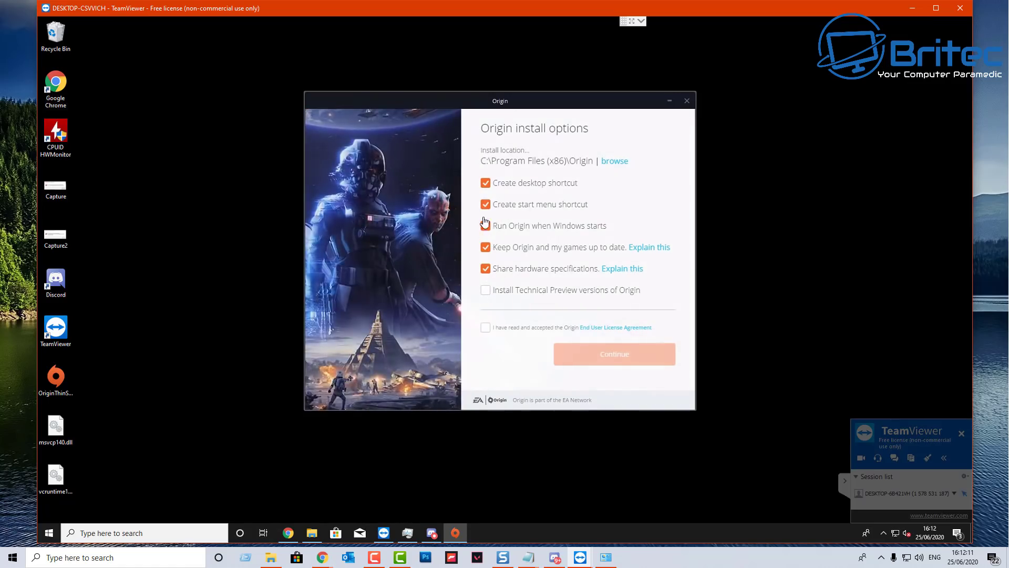
- Turn off hardware-spec sharing, accept the EULA, continue, and open File Explorer at This PC
{"action": "left_click", "coordinate": [487, 270]}
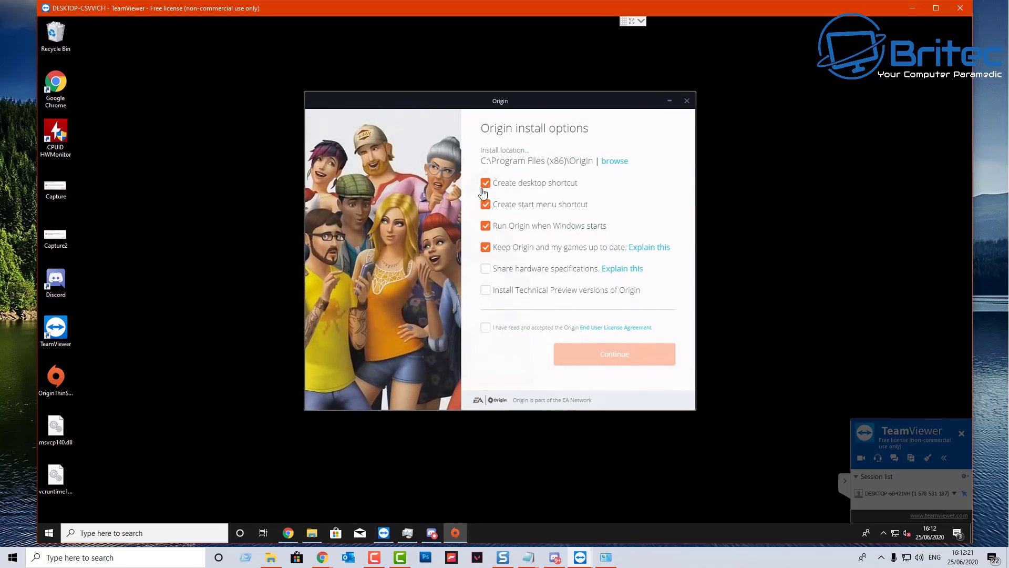
{"action": "left_click", "coordinate": [485, 327]}
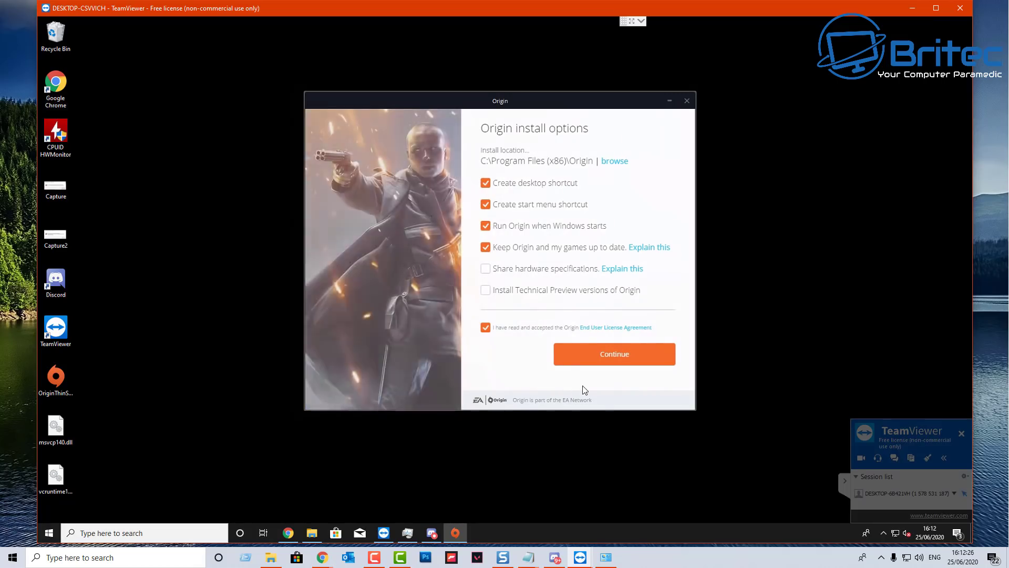
{"action": "left_click", "coordinate": [604, 356]}
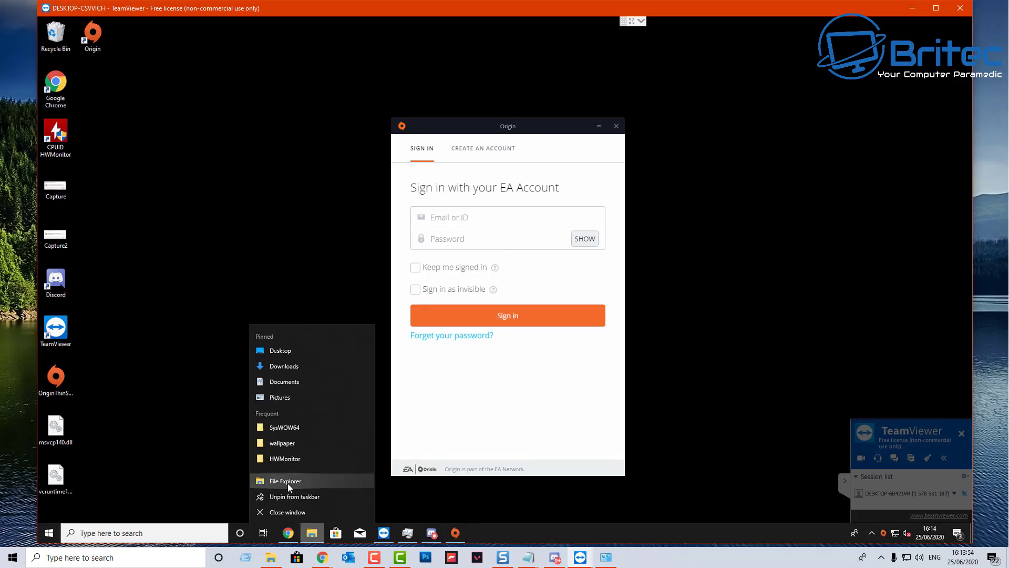
{"action": "left_click", "coordinate": [288, 483]}
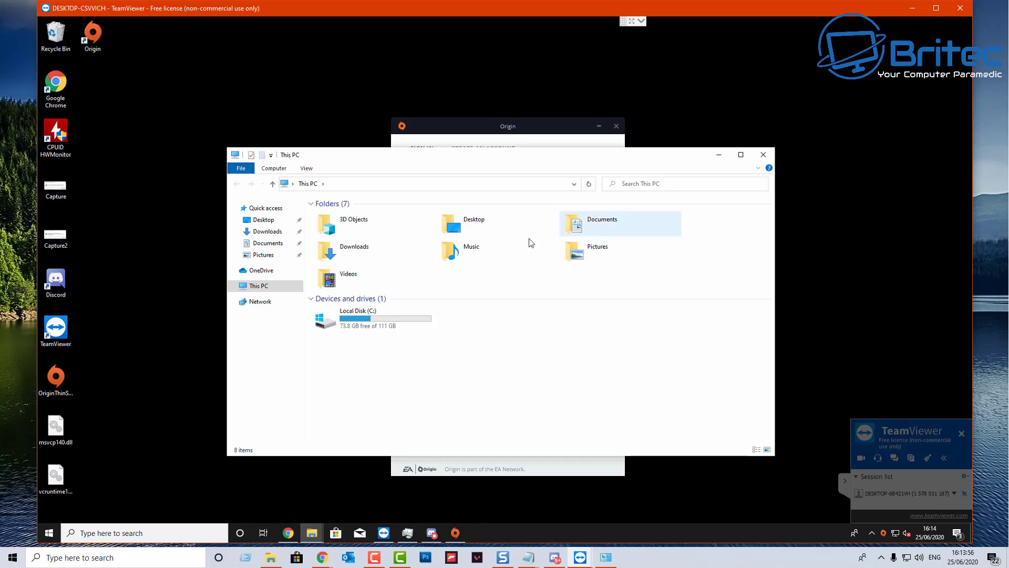
- Run the Unigine_Heaven-4.0 installer from Downloads, minimizing Explorer and Origin sign-in
{"action": "double_click", "coordinate": [370, 254]}
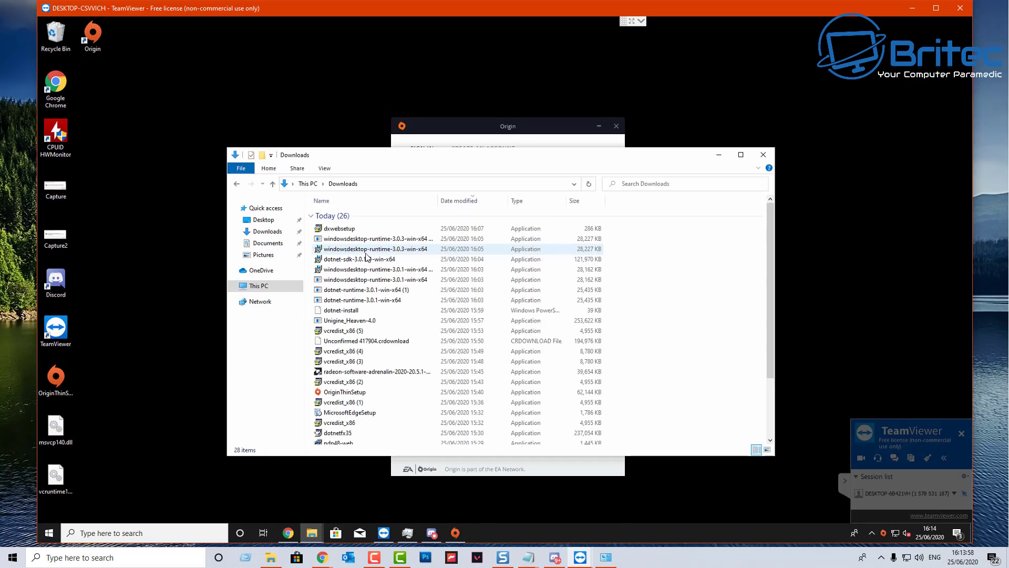
{"action": "double_click", "coordinate": [346, 321]}
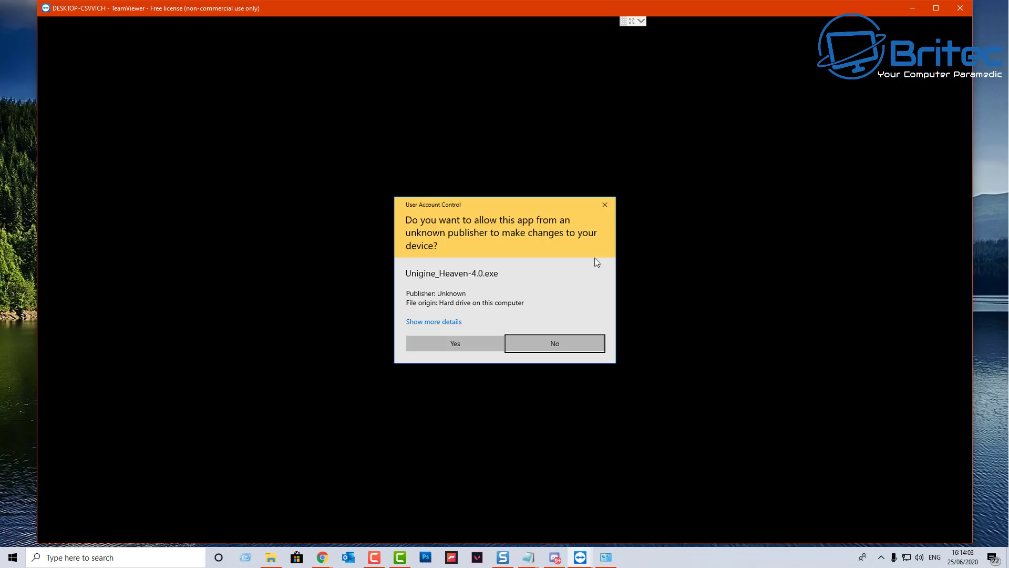
{"action": "left_click", "coordinate": [442, 342]}
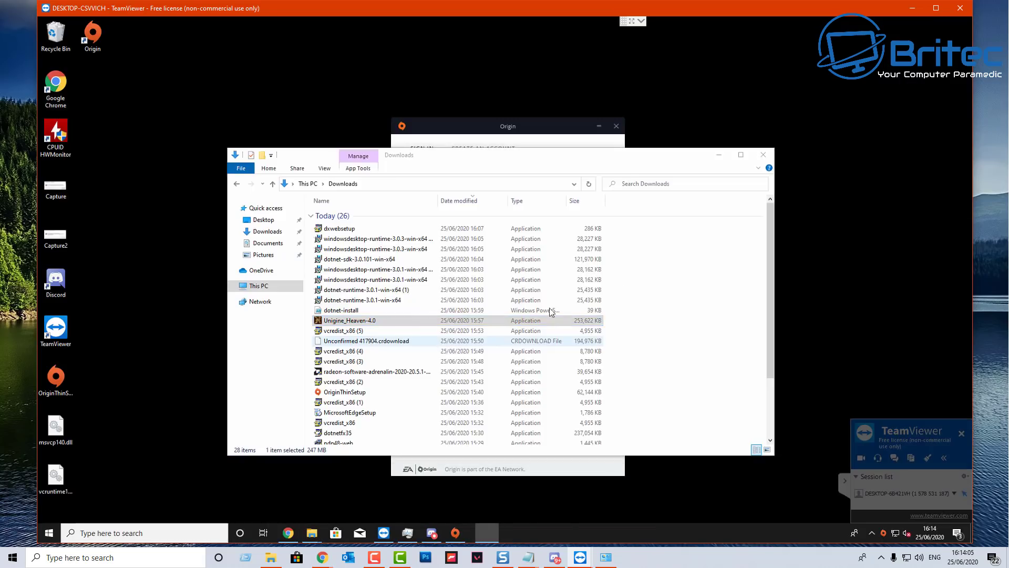
{"action": "left_click", "coordinate": [719, 156]}
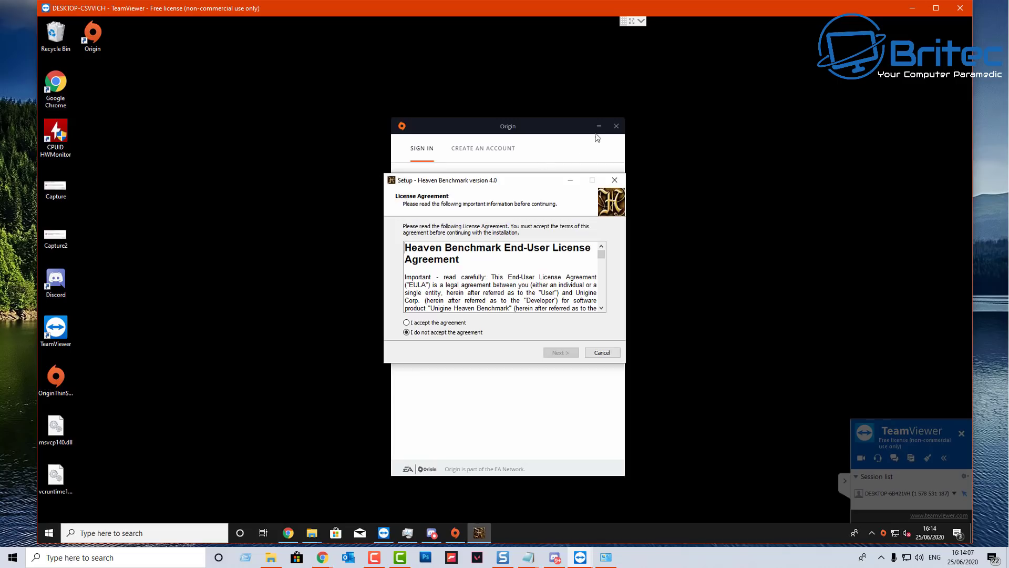
{"action": "left_click", "coordinate": [599, 127]}
- Install Heaven Benchmark 4.0 with default user info, location and both shortcuts
{"action": "left_click", "coordinate": [407, 322]}
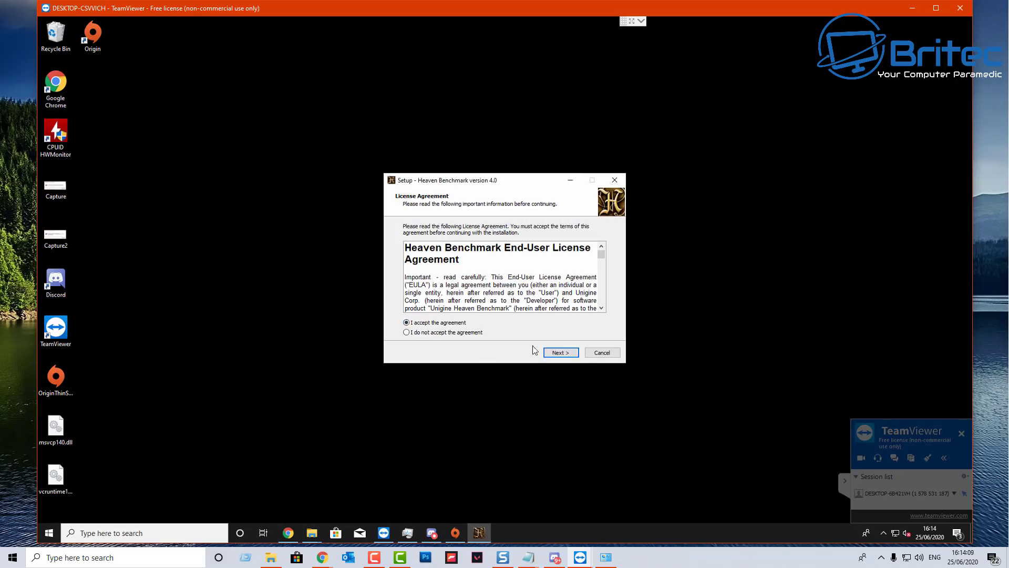
{"action": "left_click", "coordinate": [561, 353]}
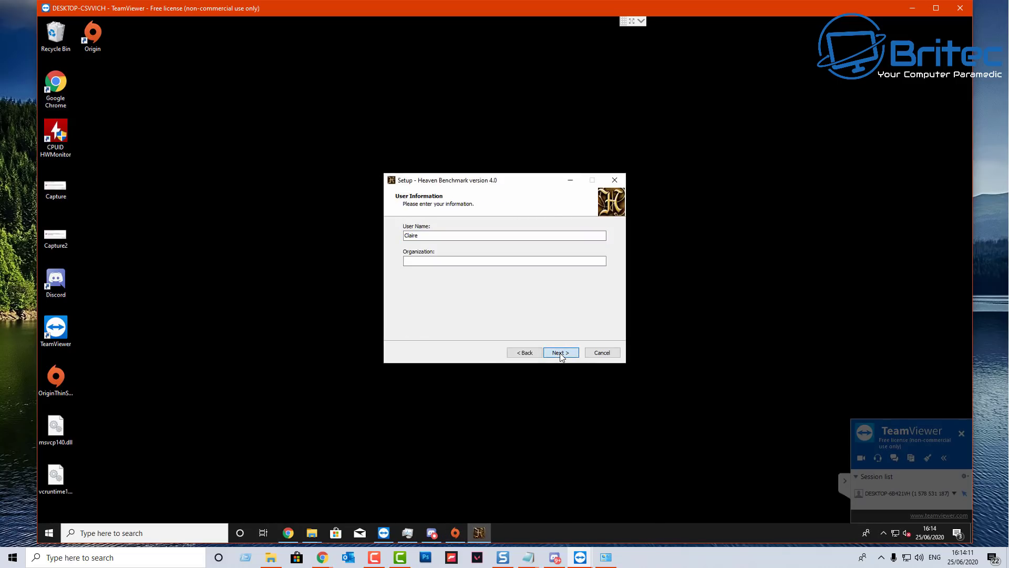
{"action": "left_click", "coordinate": [561, 353]}
{"action": "left_click", "coordinate": [561, 354]}
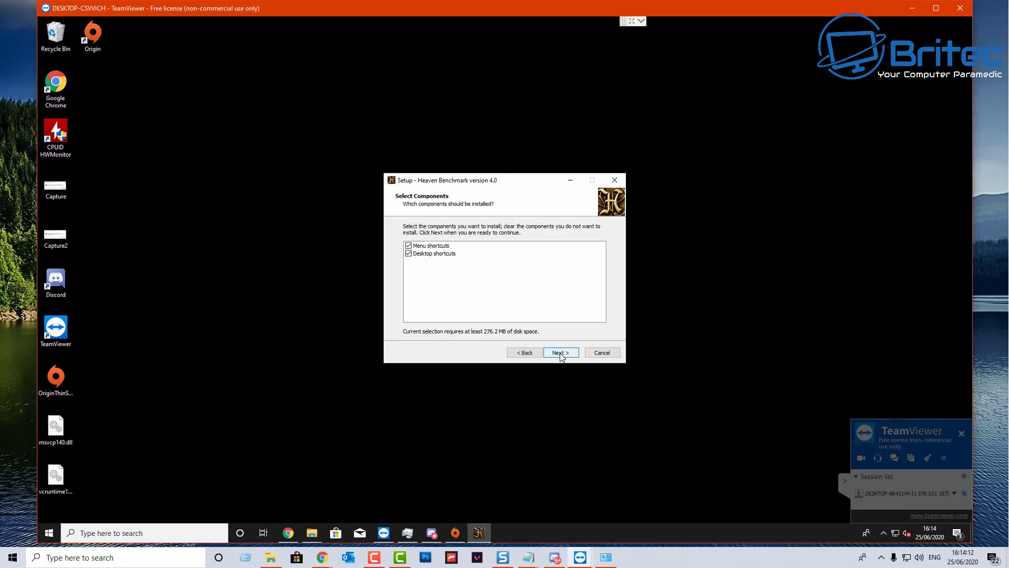
{"action": "left_click", "coordinate": [560, 352]}
{"action": "left_click", "coordinate": [561, 352]}
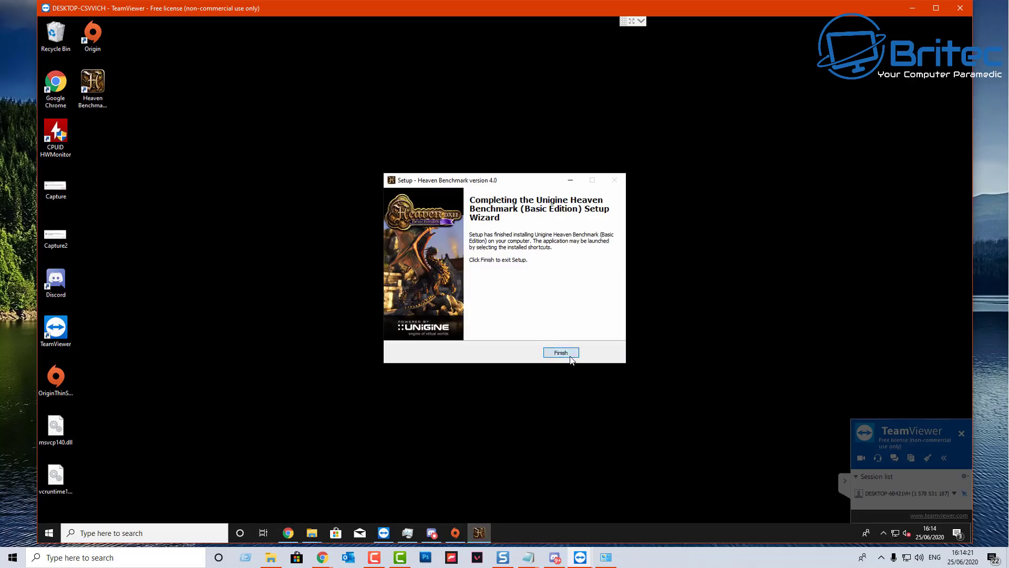
{"action": "left_click", "coordinate": [561, 353]}
- Launch Heaven Benchmark 4.0, agree to its licence, then close the launcher
{"action": "double_click", "coordinate": [92, 84]}
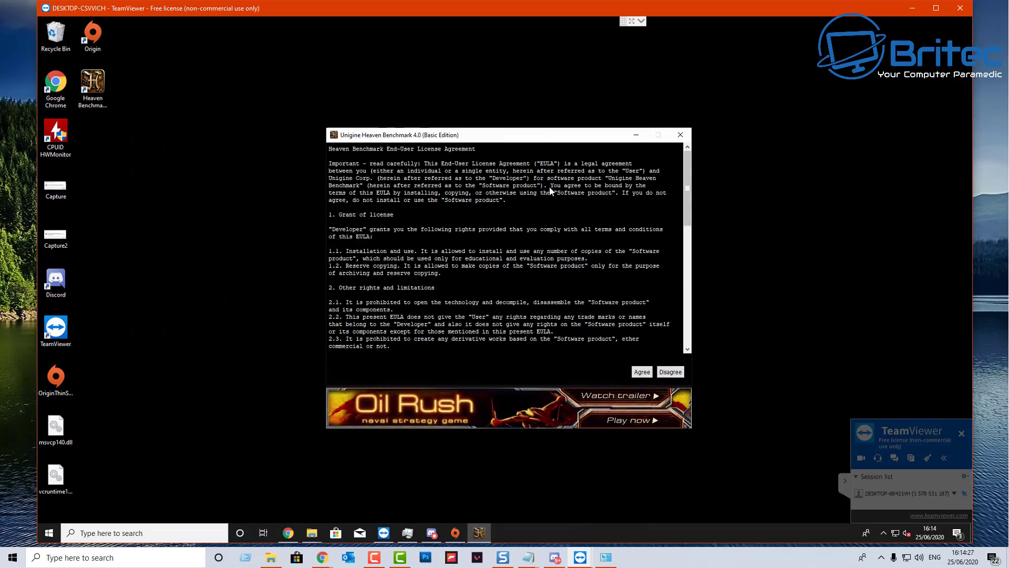
{"action": "left_click", "coordinate": [642, 372]}
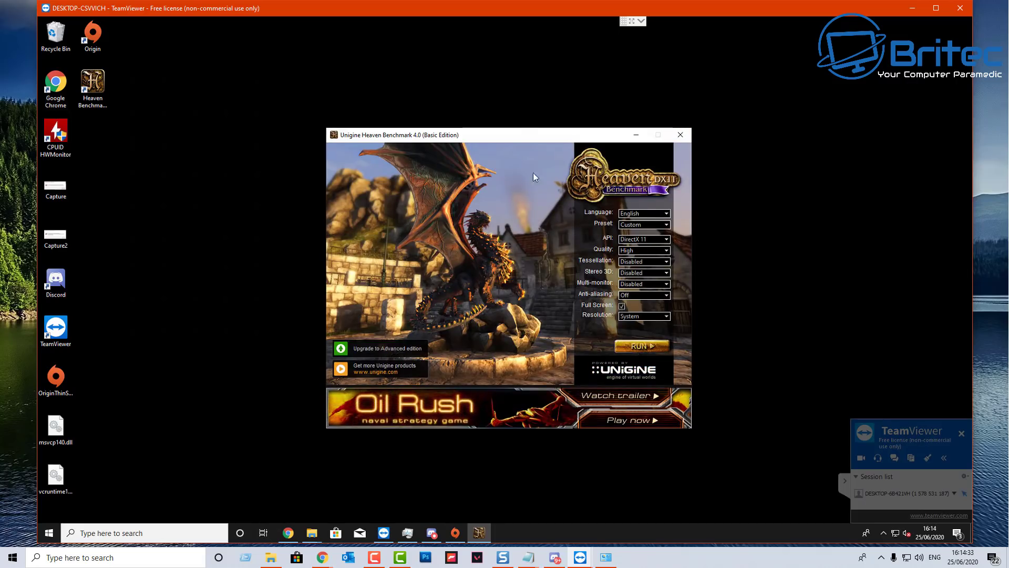
{"action": "left_click", "coordinate": [680, 136]}
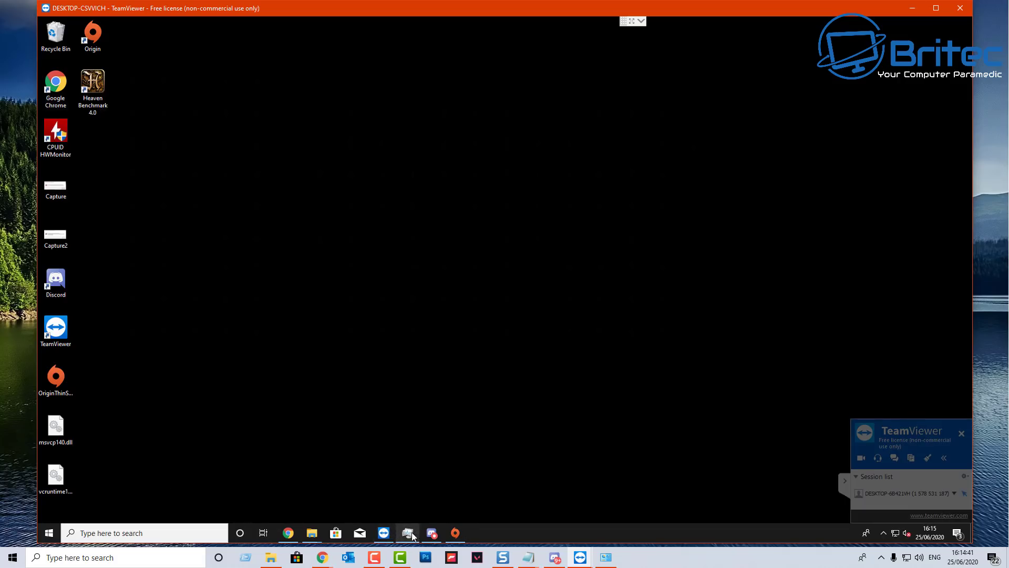
- Close the Downloads and SysWOW64 Explorer windows
{"action": "mouse_move", "coordinate": [323, 533]}
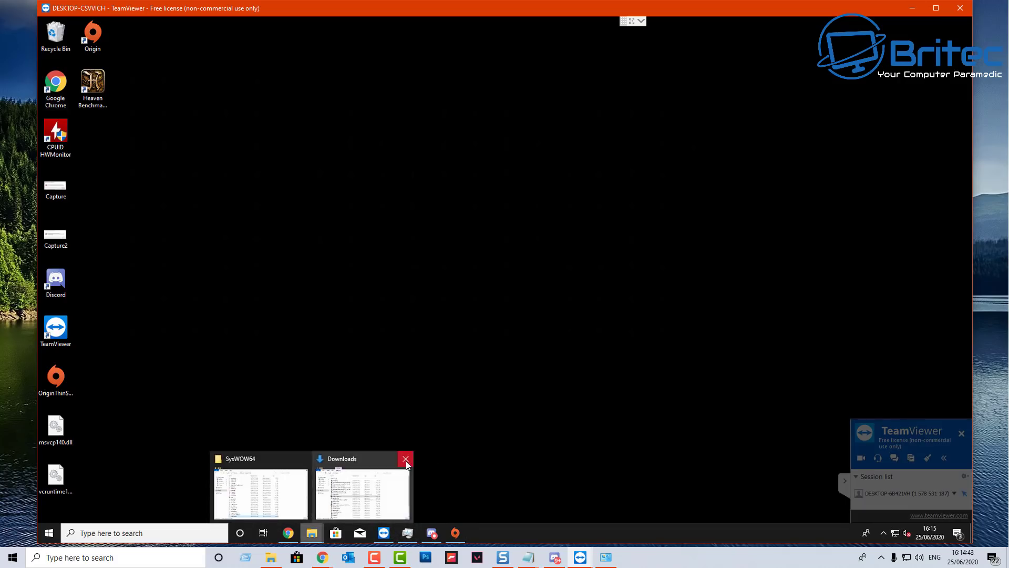
{"action": "left_click", "coordinate": [405, 461]}
{"action": "left_click", "coordinate": [353, 460]}
- Delete both DLL files from the remote desktop
{"action": "left_click_drag", "start_coordinate": [142, 498], "coordinate": [52, 414]}
{"action": "right_click", "coordinate": [47, 444]}
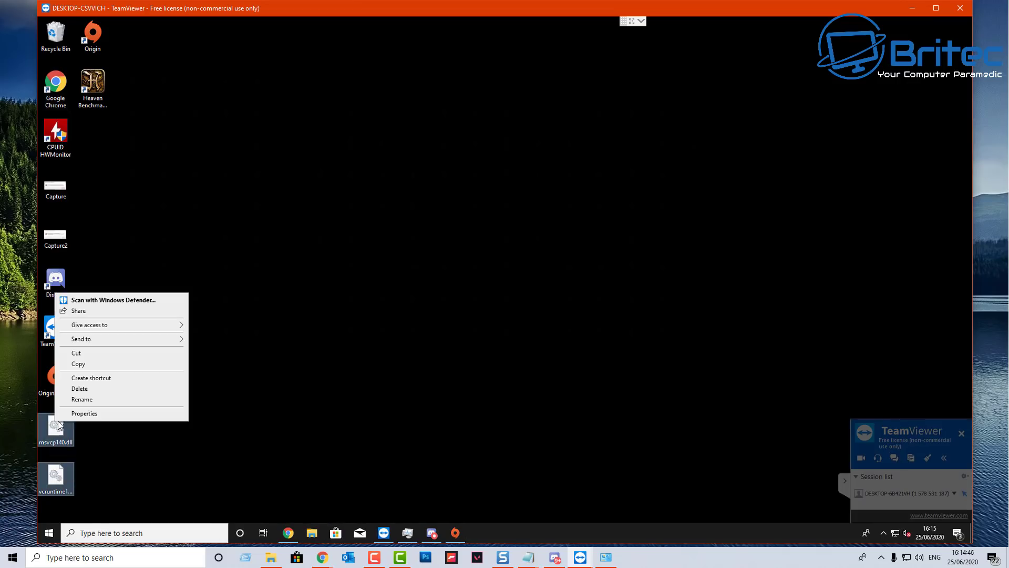
{"action": "left_click", "coordinate": [87, 390]}
- Empty the Recycle Bin, confirming permanent deletion of the 7 items
{"action": "right_click", "coordinate": [50, 25]}
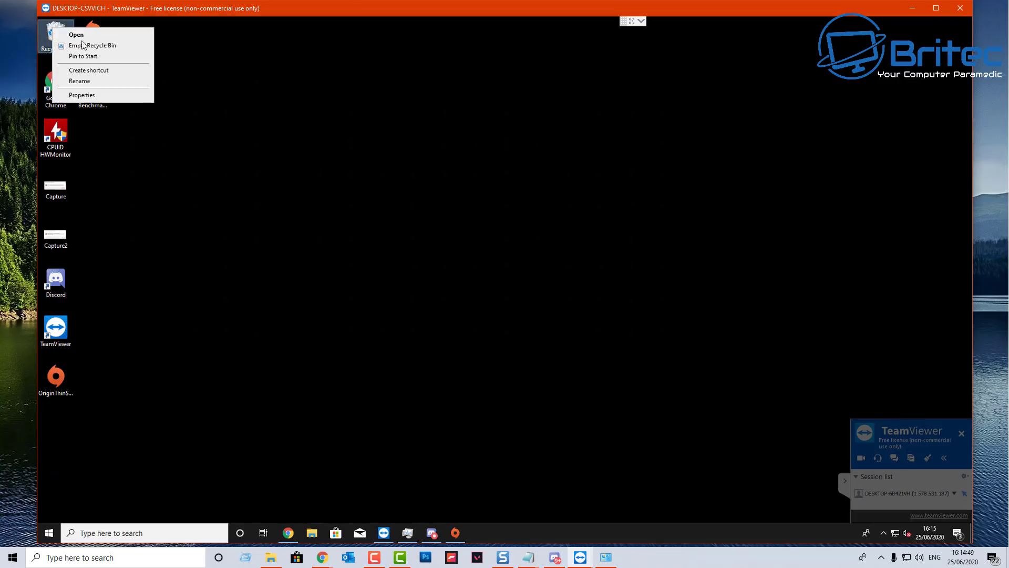
{"action": "left_click", "coordinate": [68, 79]}
{"action": "left_click", "coordinate": [541, 282]}
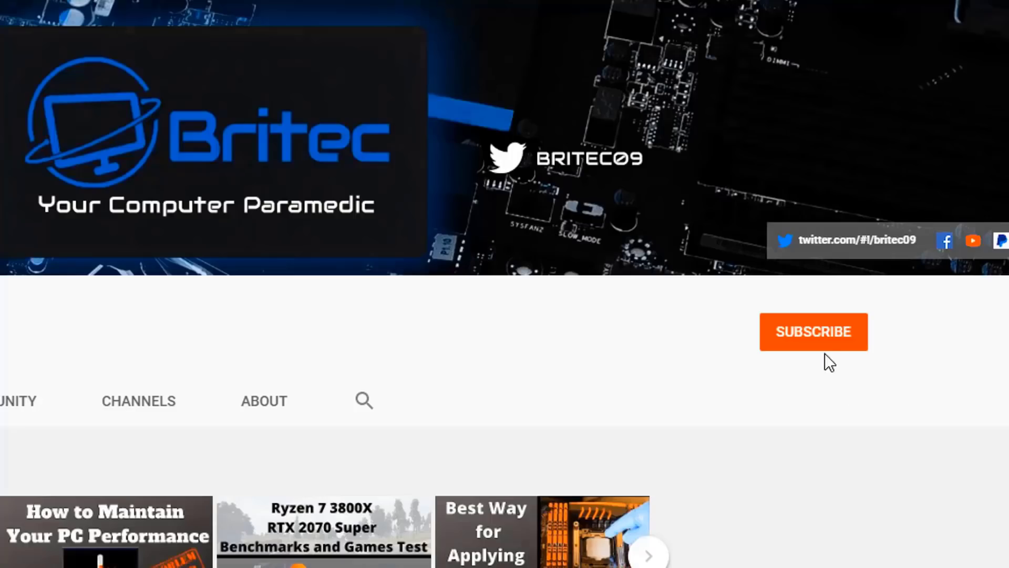
- Subscribe to the Britec channel and set its notification bell to All
{"action": "left_click", "coordinate": [825, 356]}
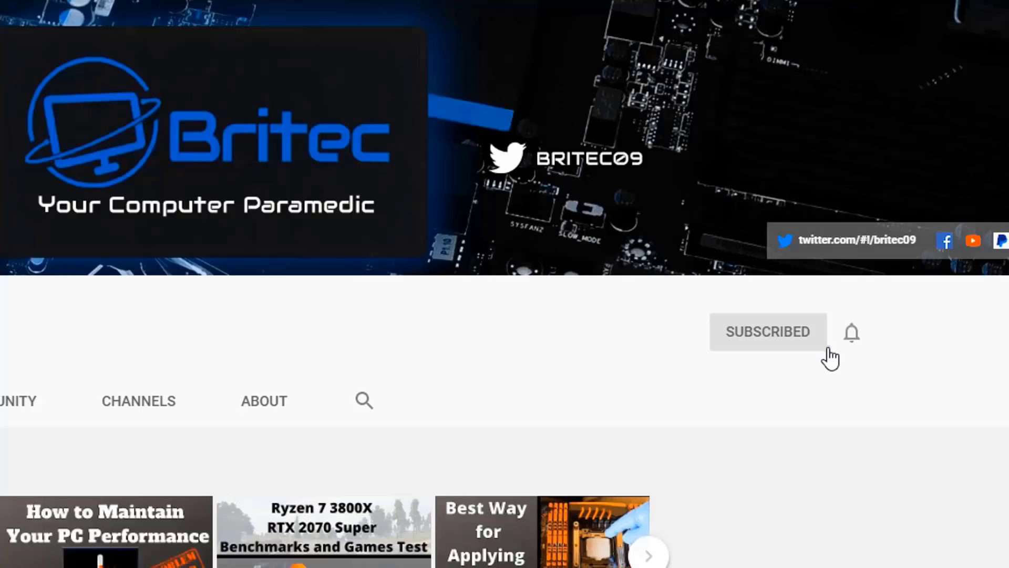
{"action": "left_click", "coordinate": [853, 337]}
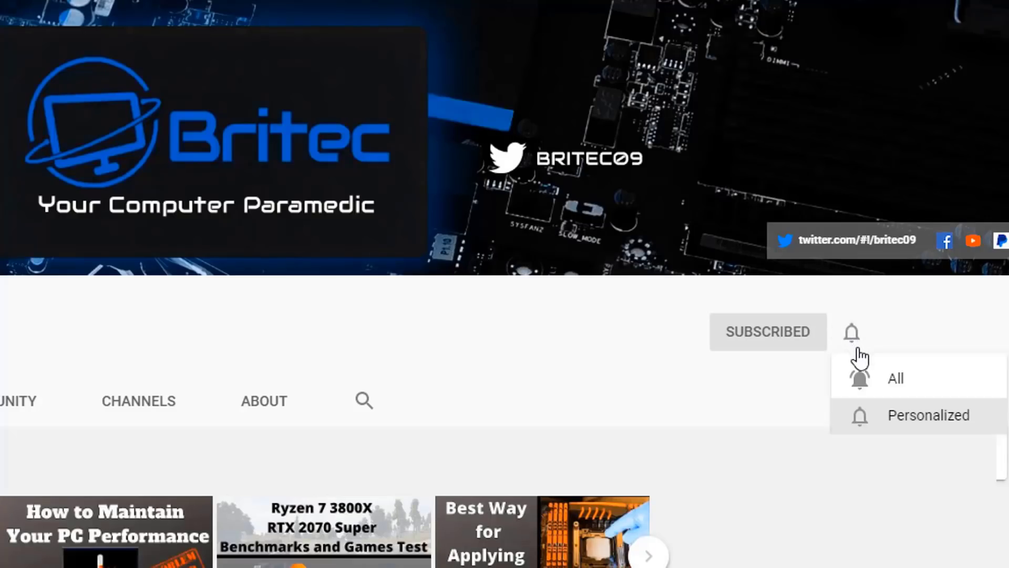
{"action": "left_click", "coordinate": [877, 385]}
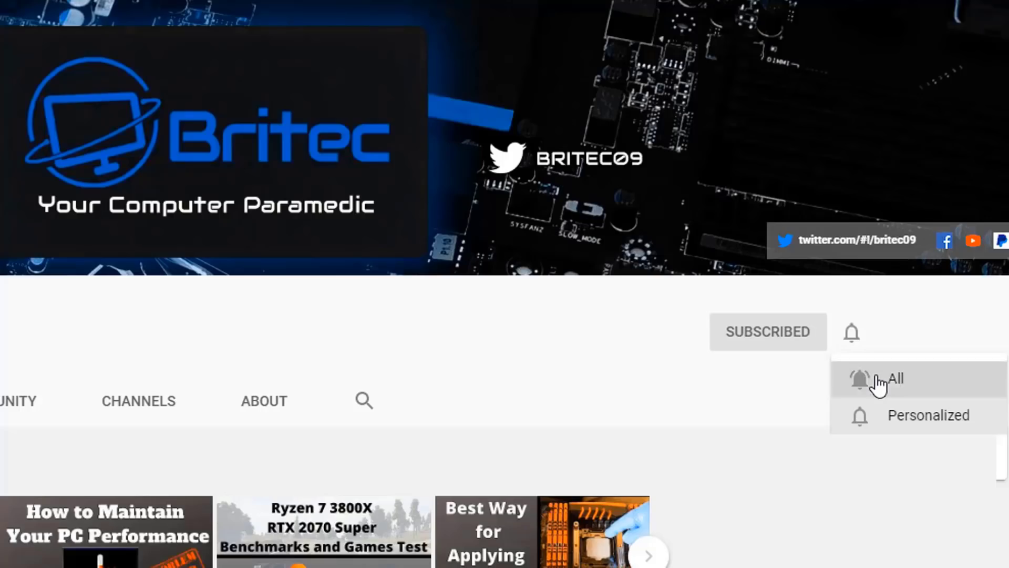